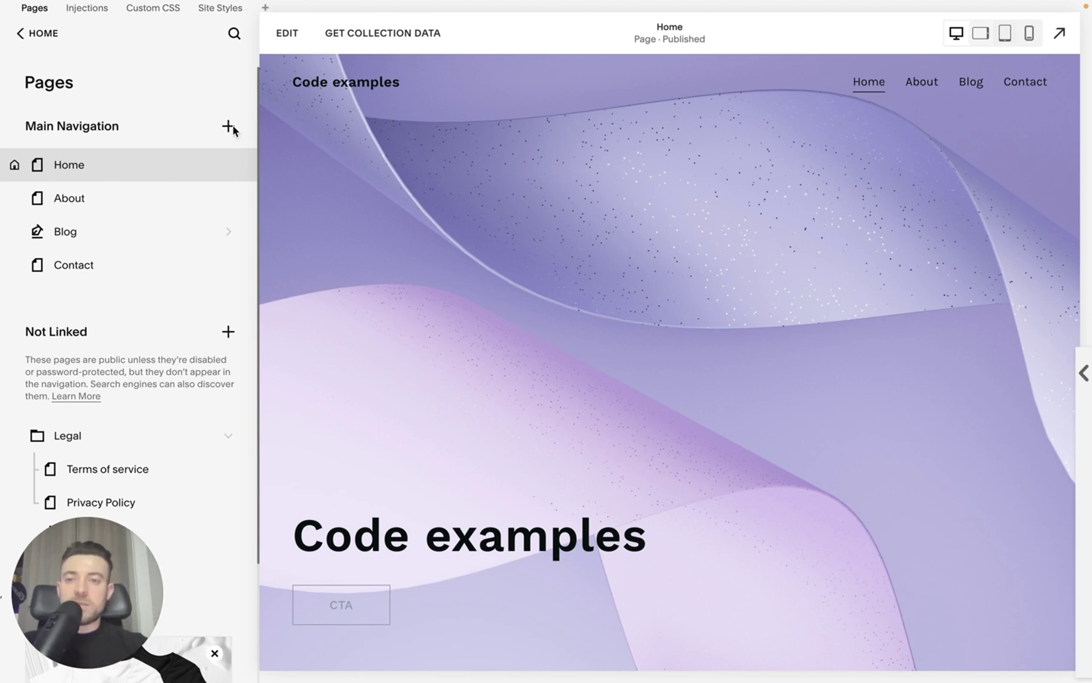
- Add a new Portfolio page with six sample projects from the + menu
click(227, 127)
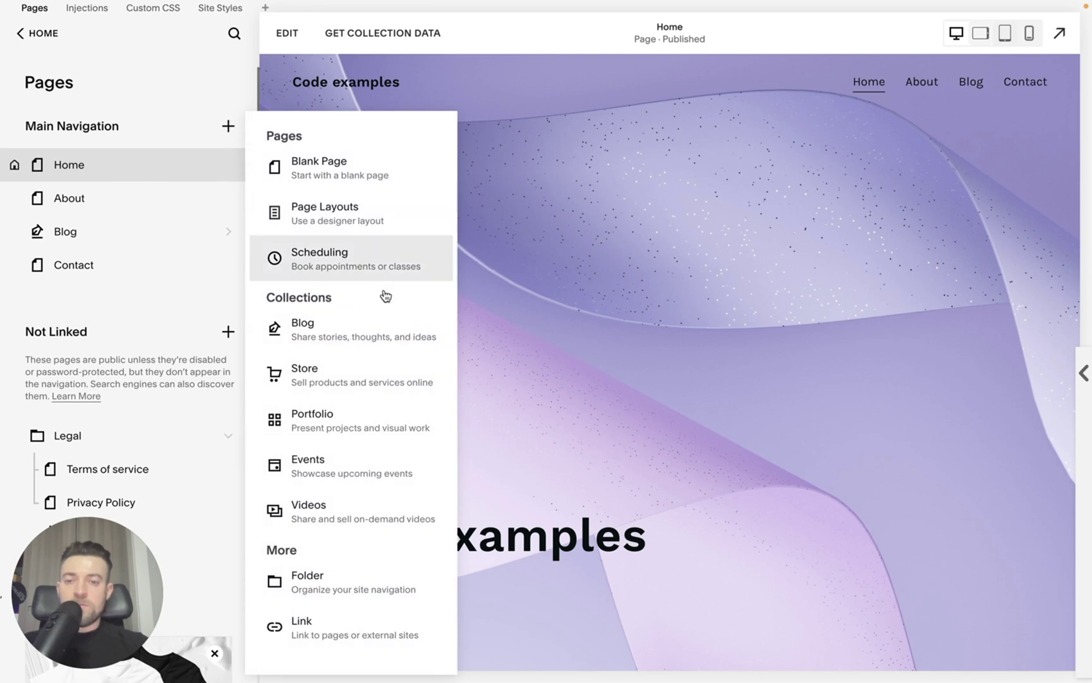
click(366, 419)
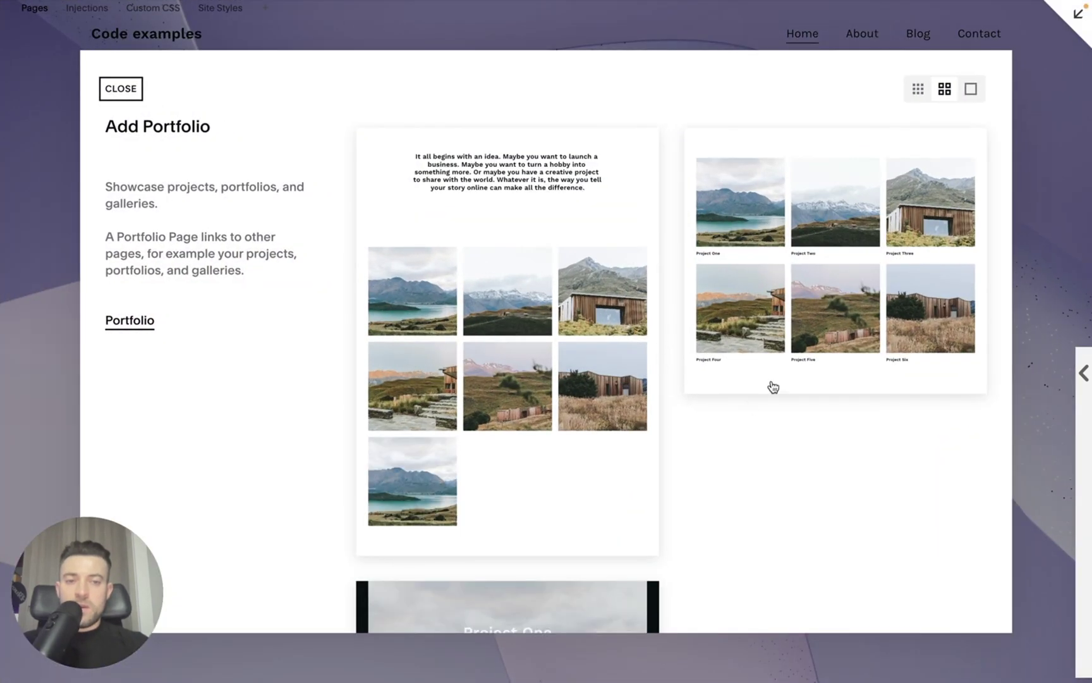
scroll(604, 390, down, 3)
scroll(604, 390, up, 2)
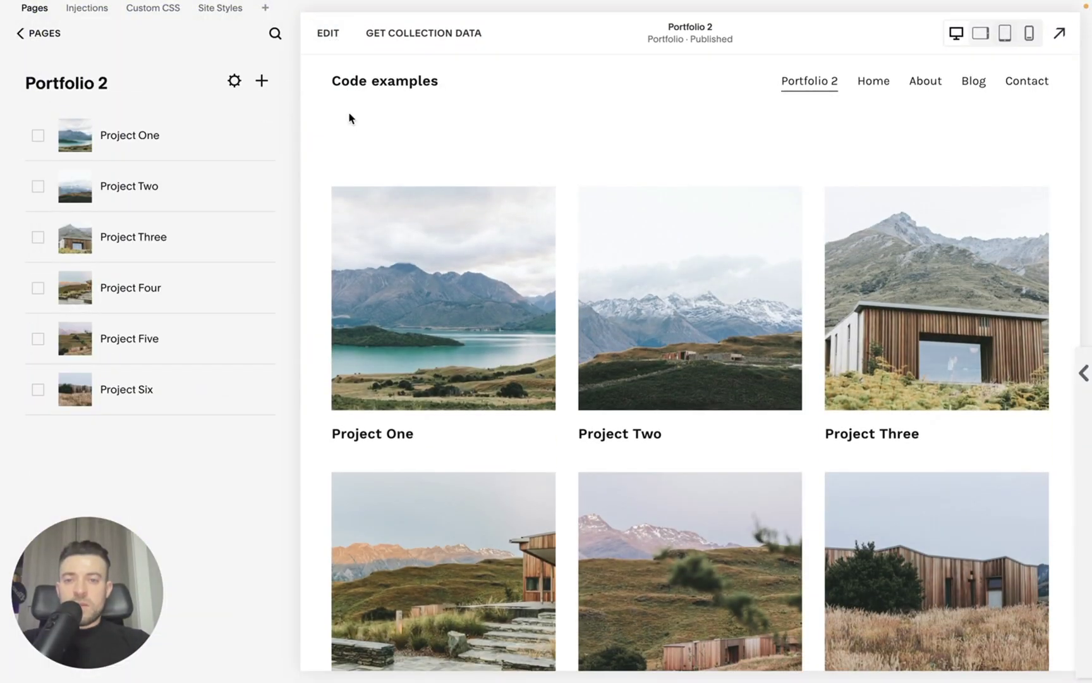
- Preview the follow-cursor, fixed-image and background-image hover layouts, then set the grid to Grid: Overlay
click(327, 35)
click(1011, 179)
click(943, 250)
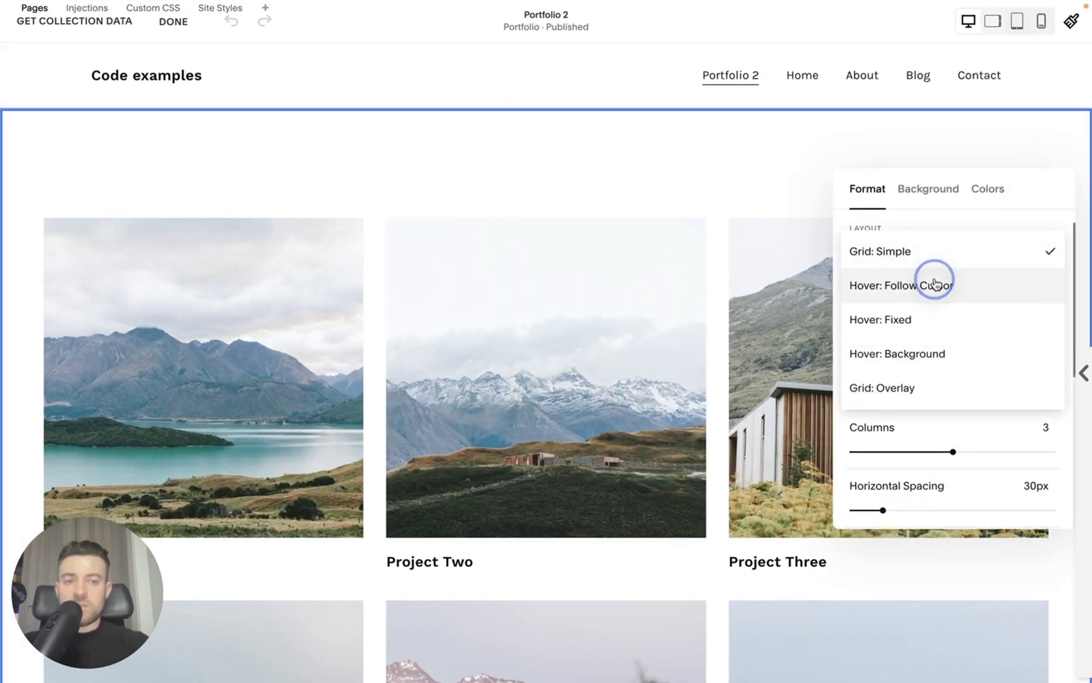
click(936, 284)
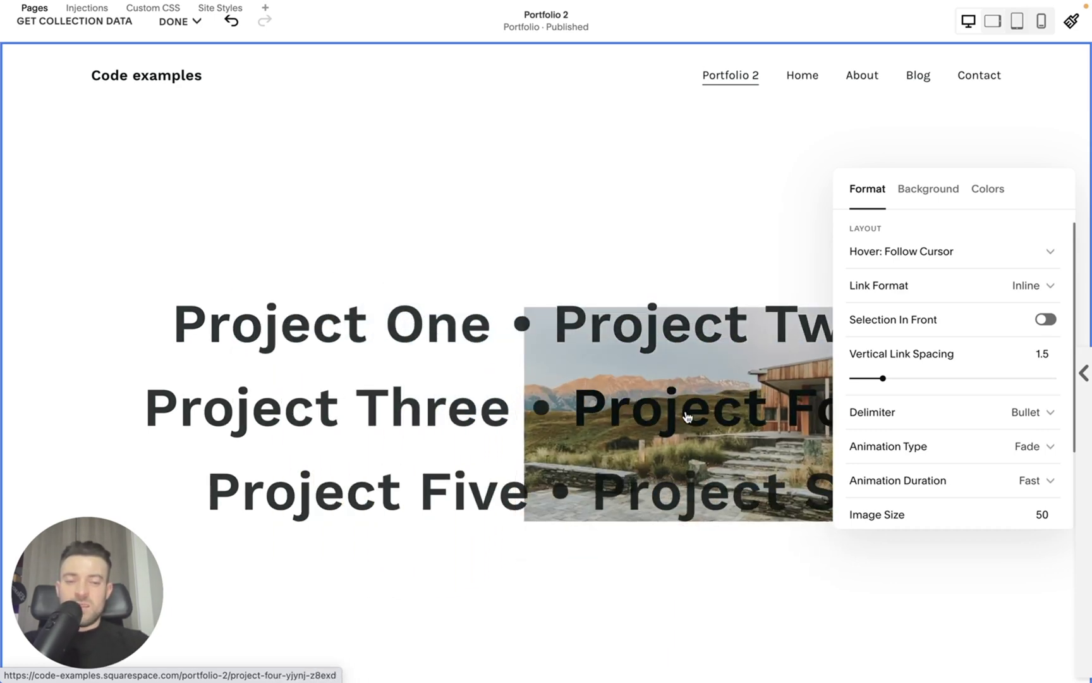
click(989, 258)
click(916, 287)
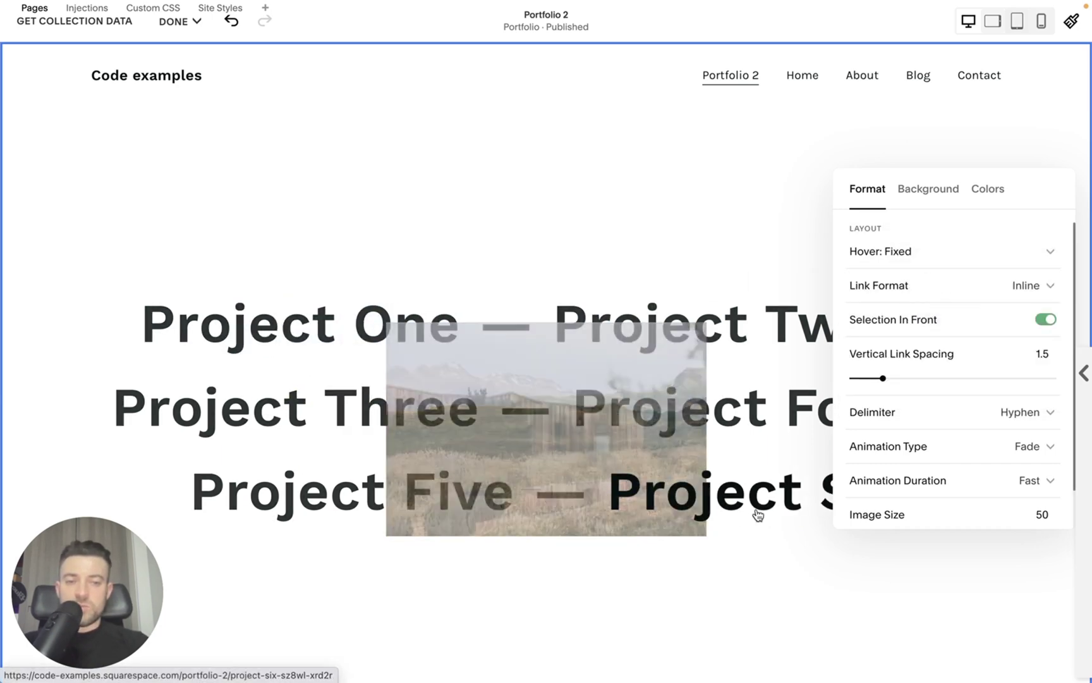
click(935, 252)
click(903, 353)
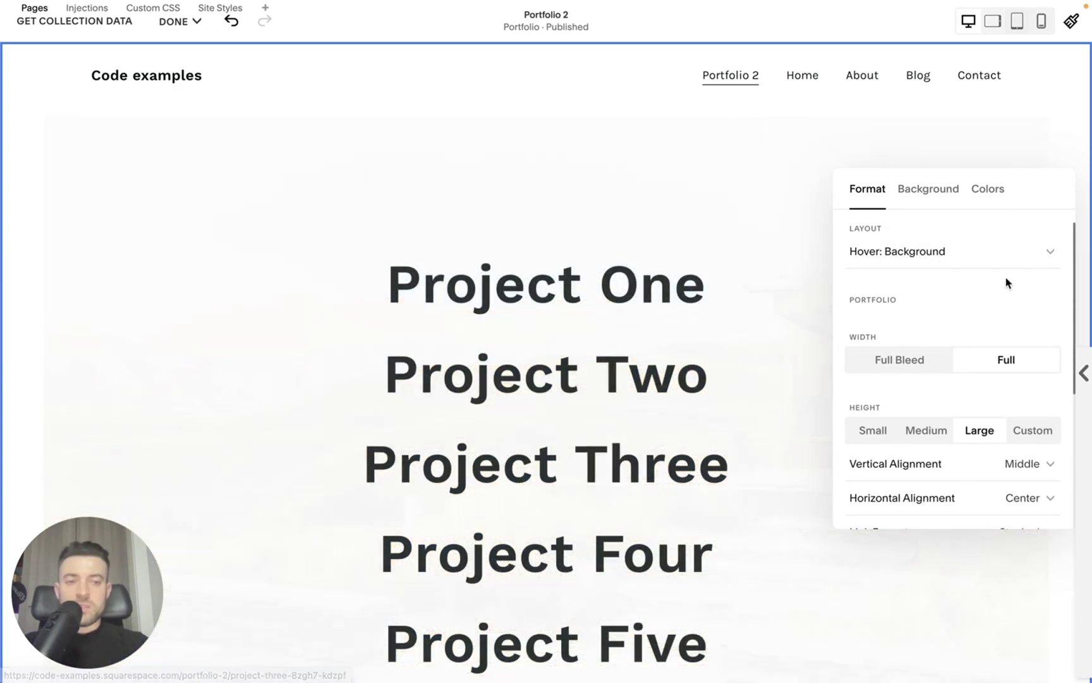
click(997, 256)
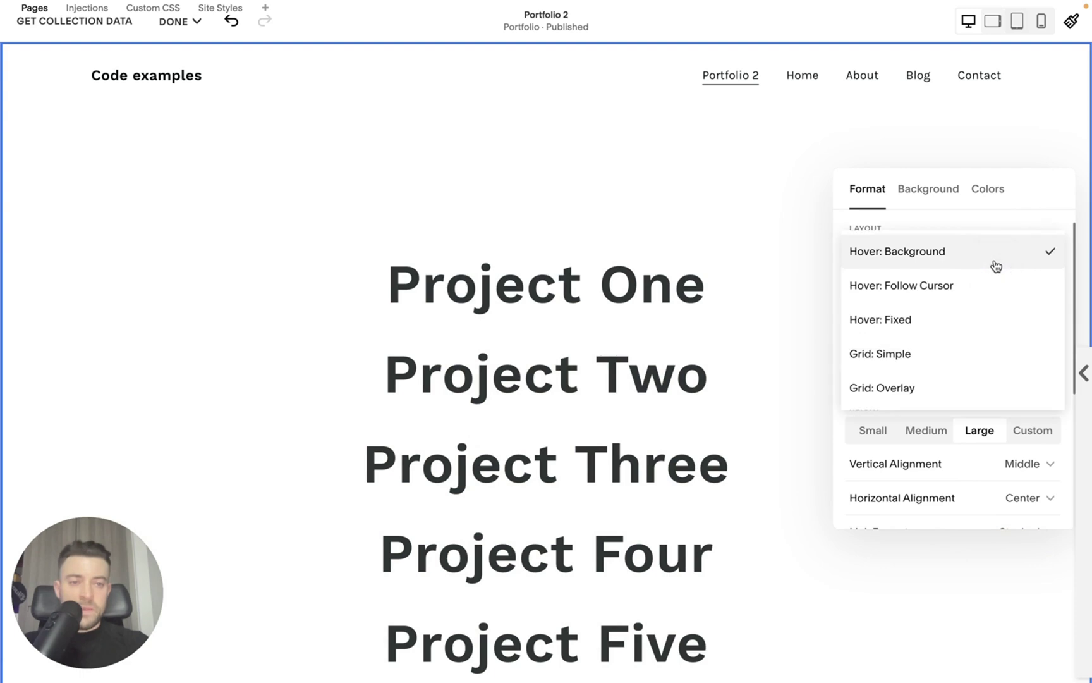
click(929, 386)
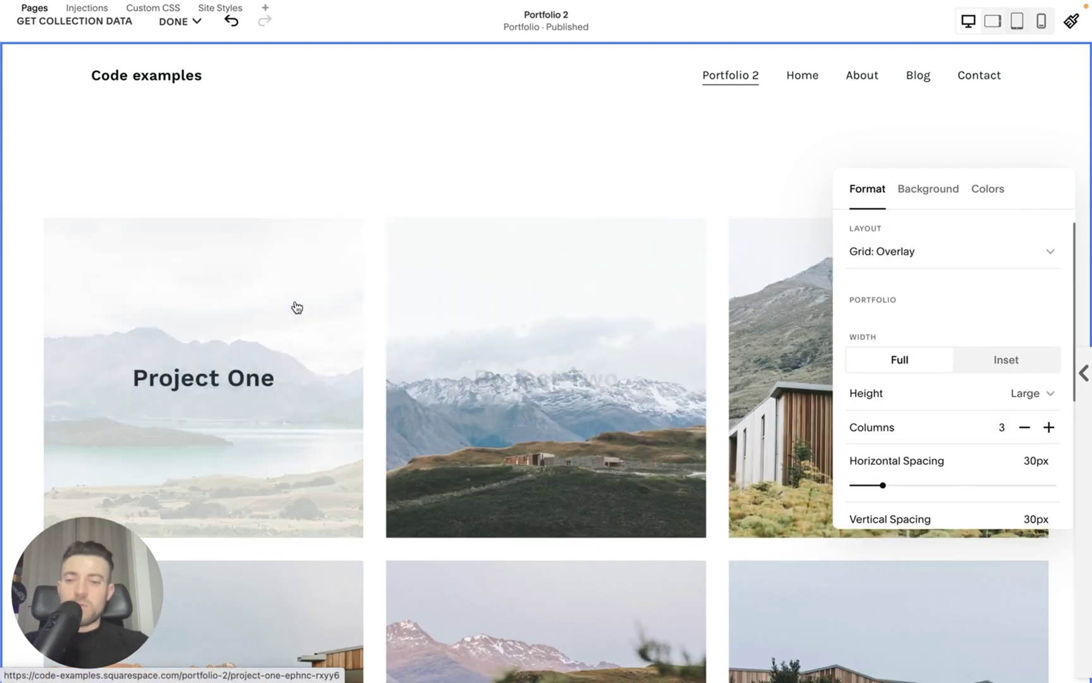
- Save the Portfolio 2 layout change and view the site full-screen
click(179, 61)
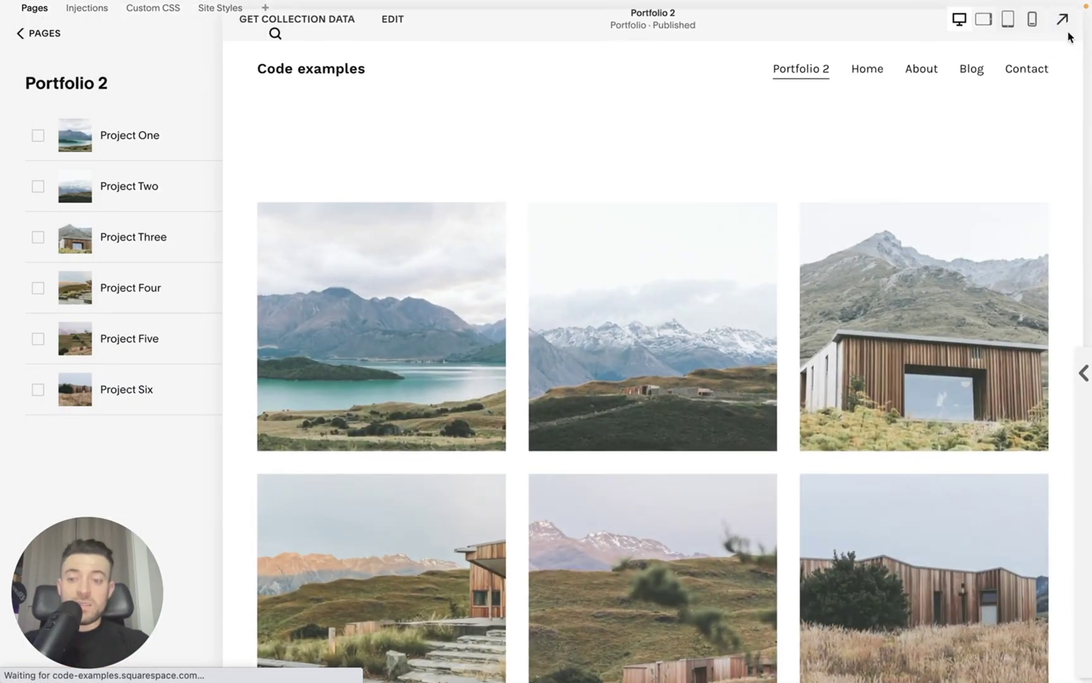
click(1066, 36)
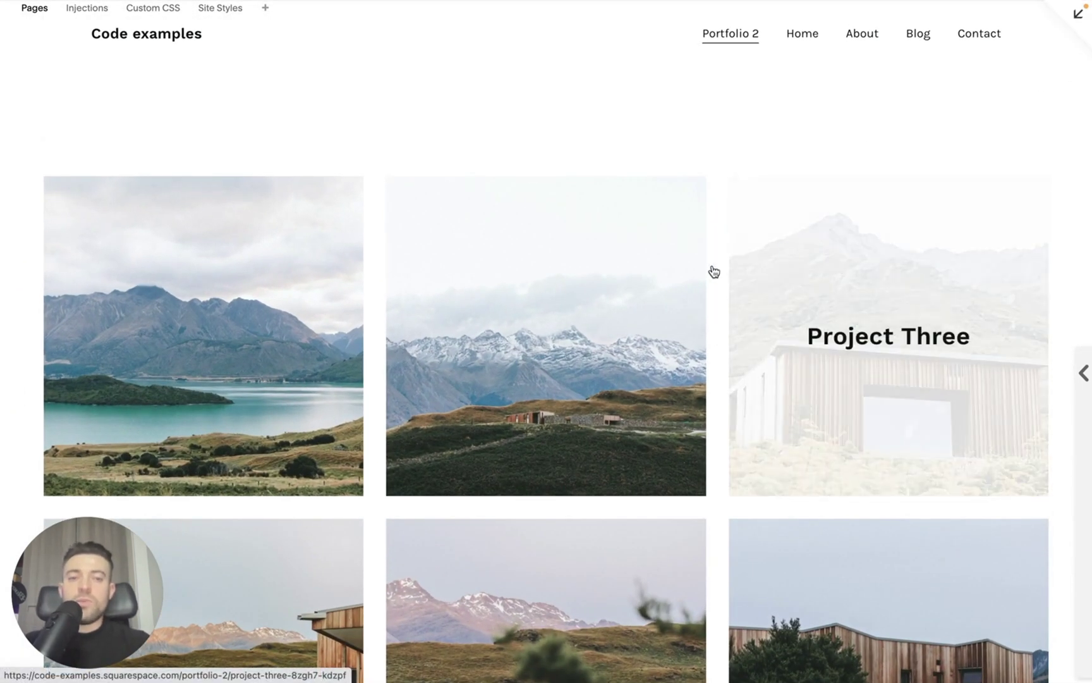
scroll(227, 318, down, 6)
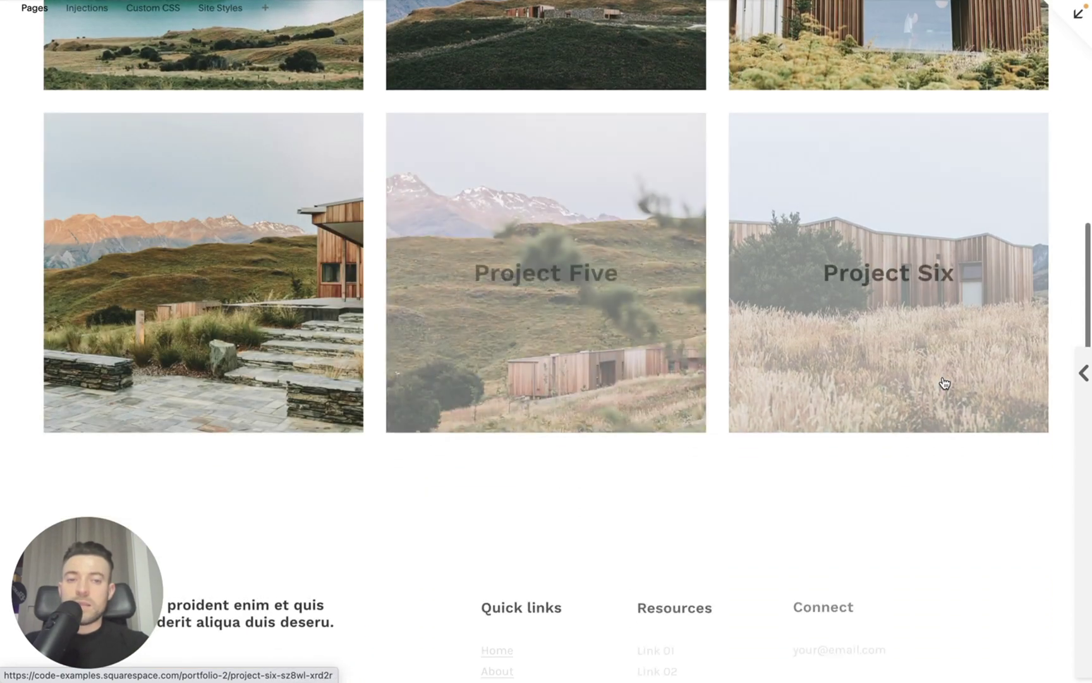
scroll(941, 383, up, 6)
- Open the Project One project page and scroll through its content
click(335, 400)
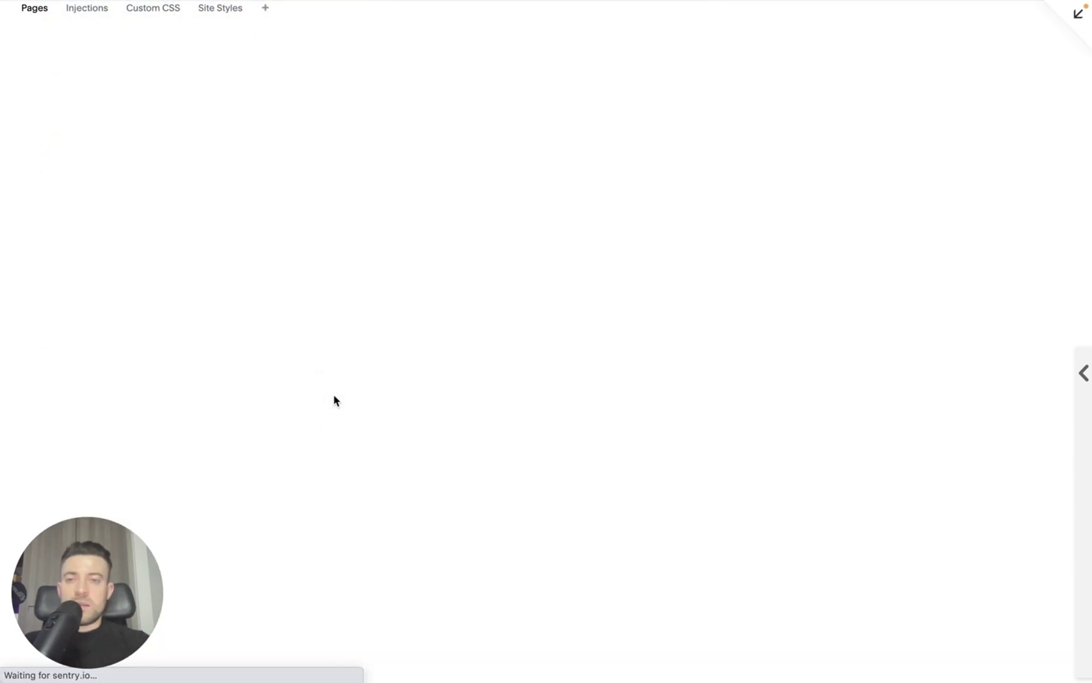
scroll(690, 361, down, 10)
scroll(690, 361, down, 10)
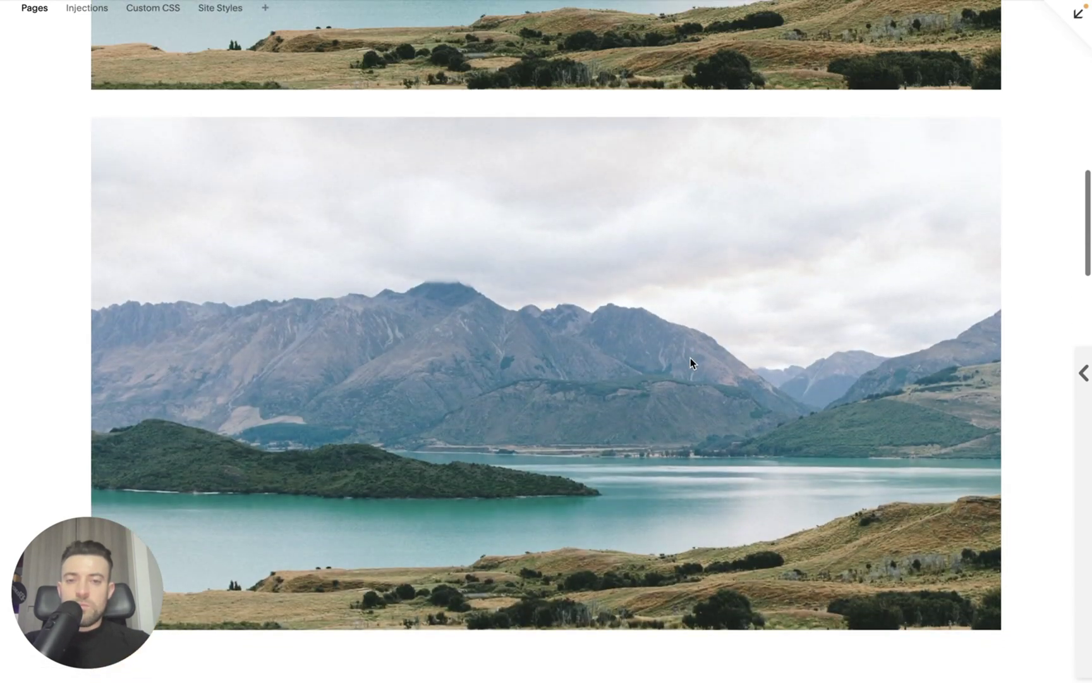
scroll(691, 361, up, 20)
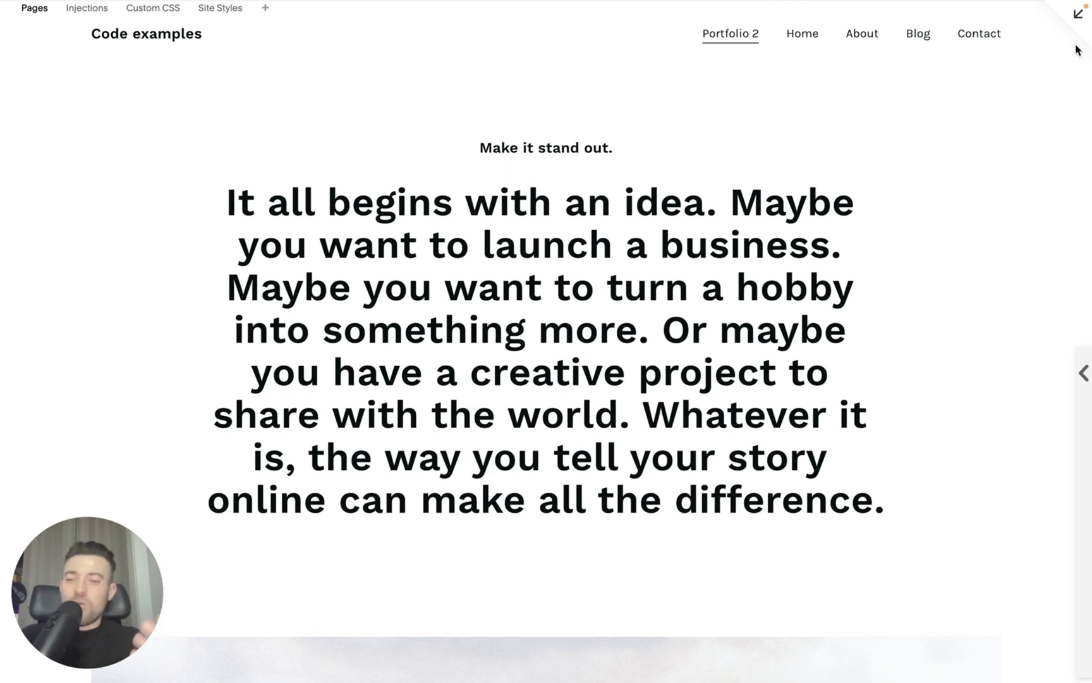
- Exit the full-screen preview and go back to the Pages list
click(1075, 18)
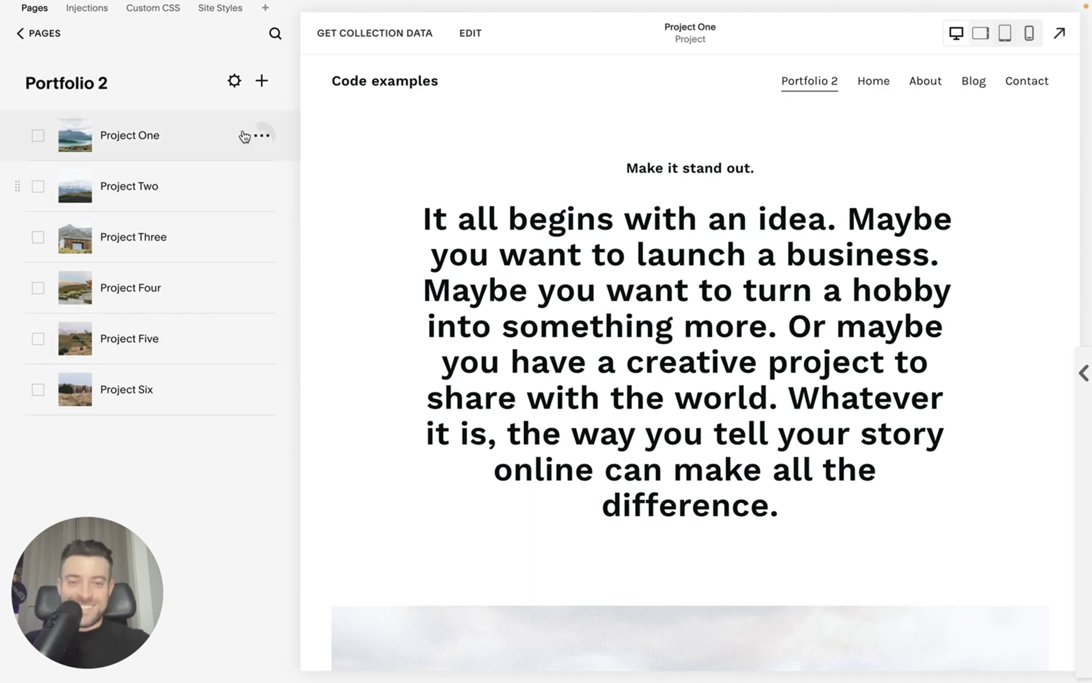
click(44, 34)
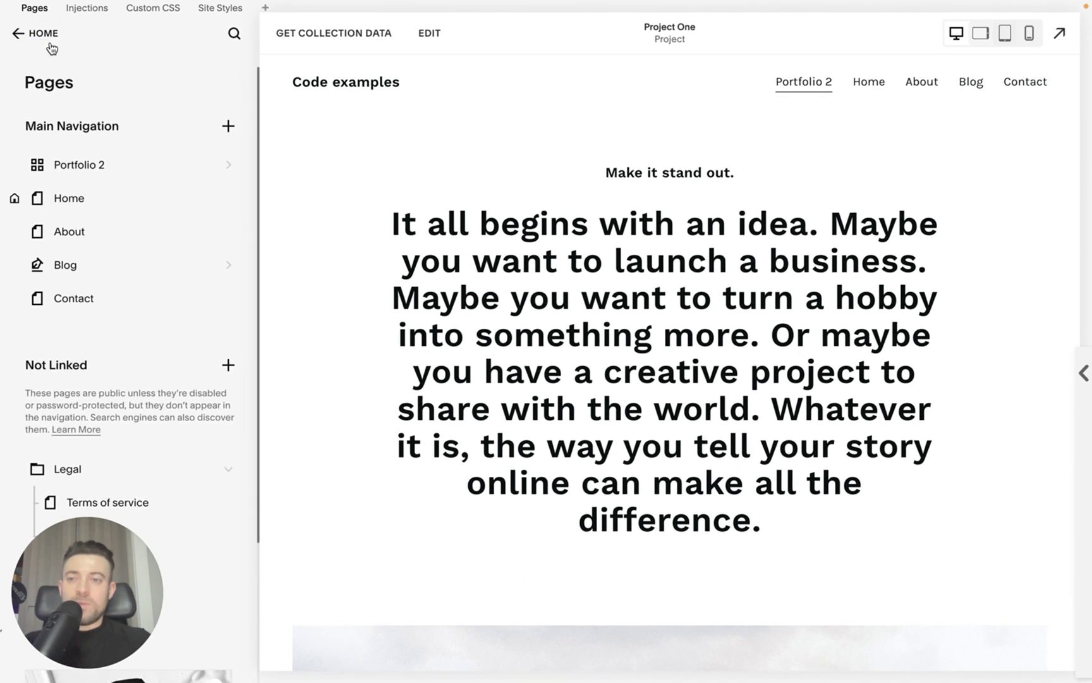
- Browse the byCrawford example site's Portfolio grid to reach the non-profit trust case study
click(51, 46)
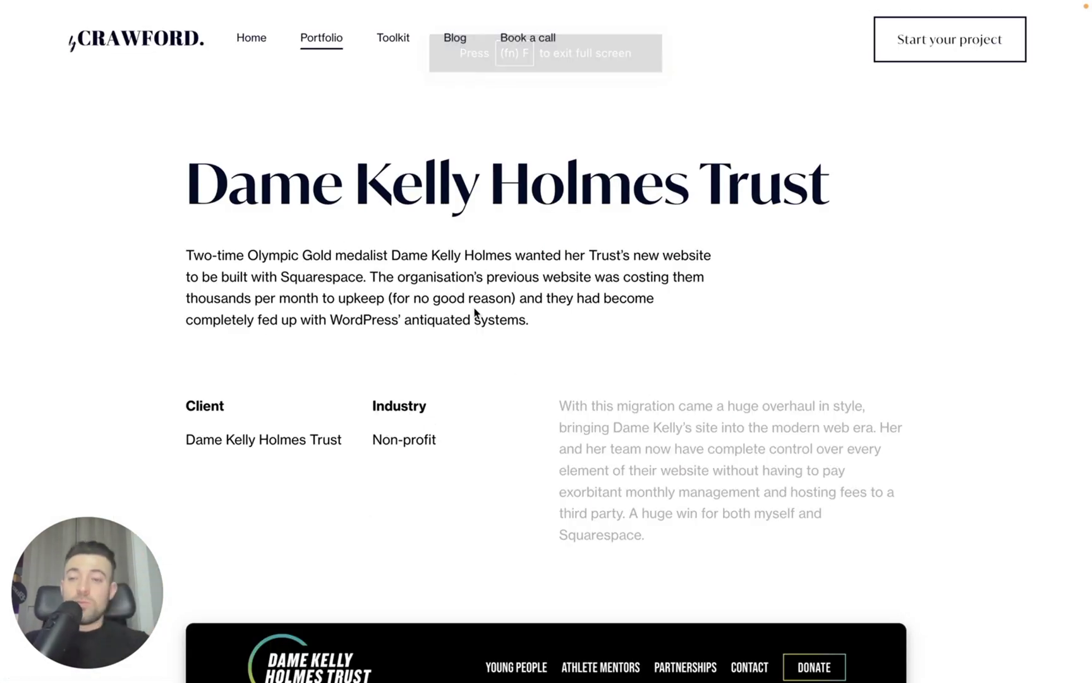
click(114, 42)
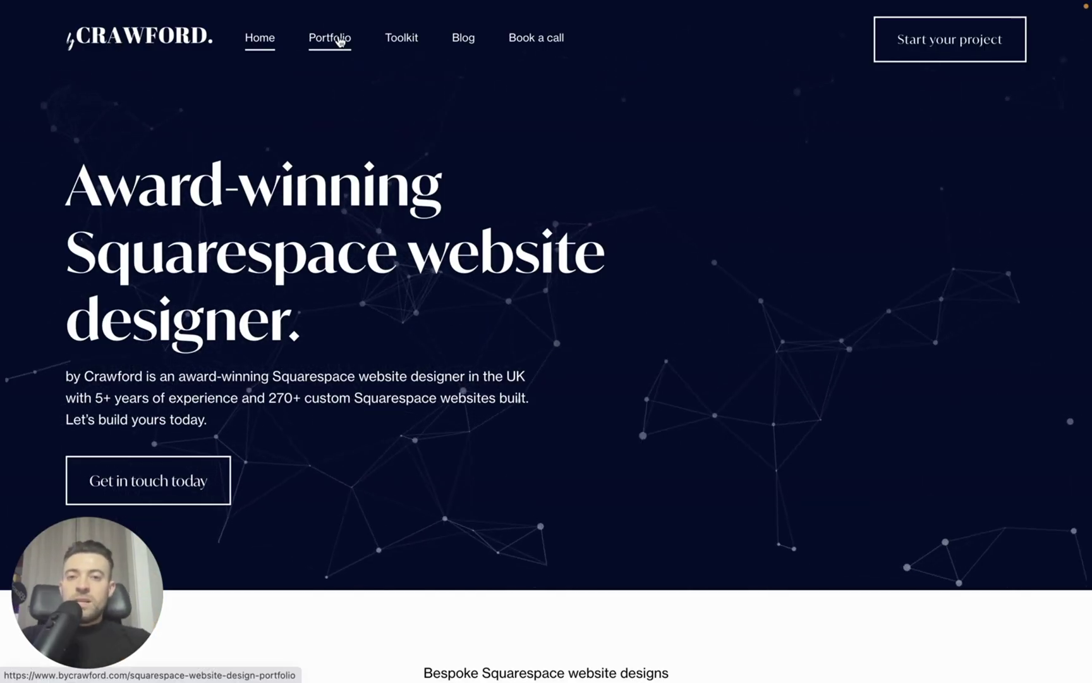
click(340, 42)
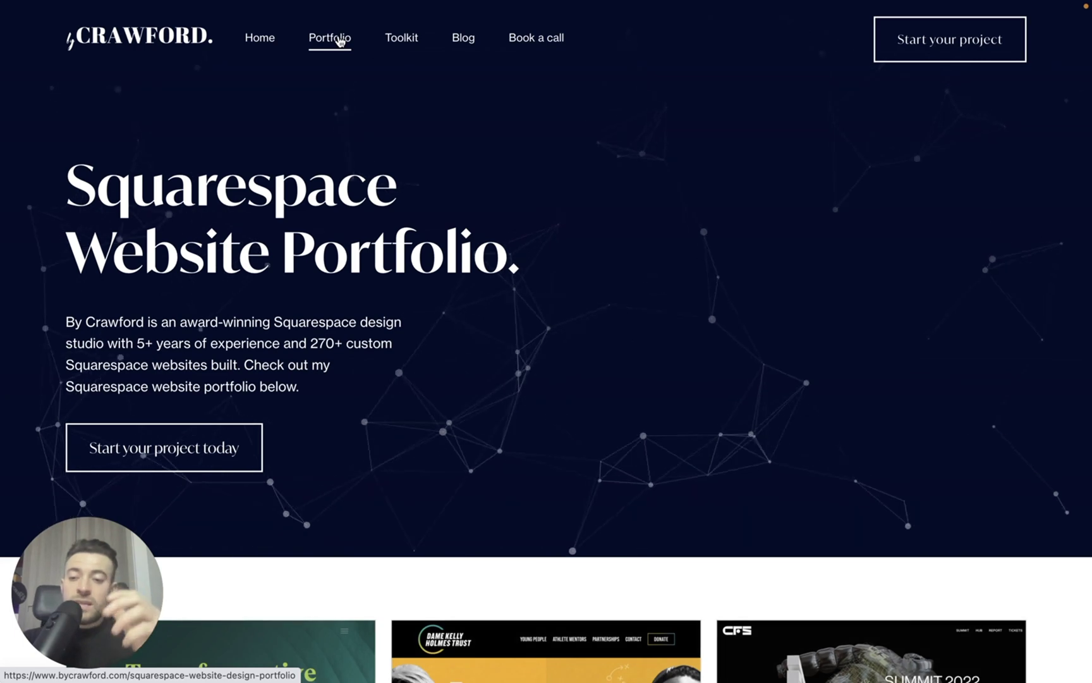
scroll(555, 250, down, 2)
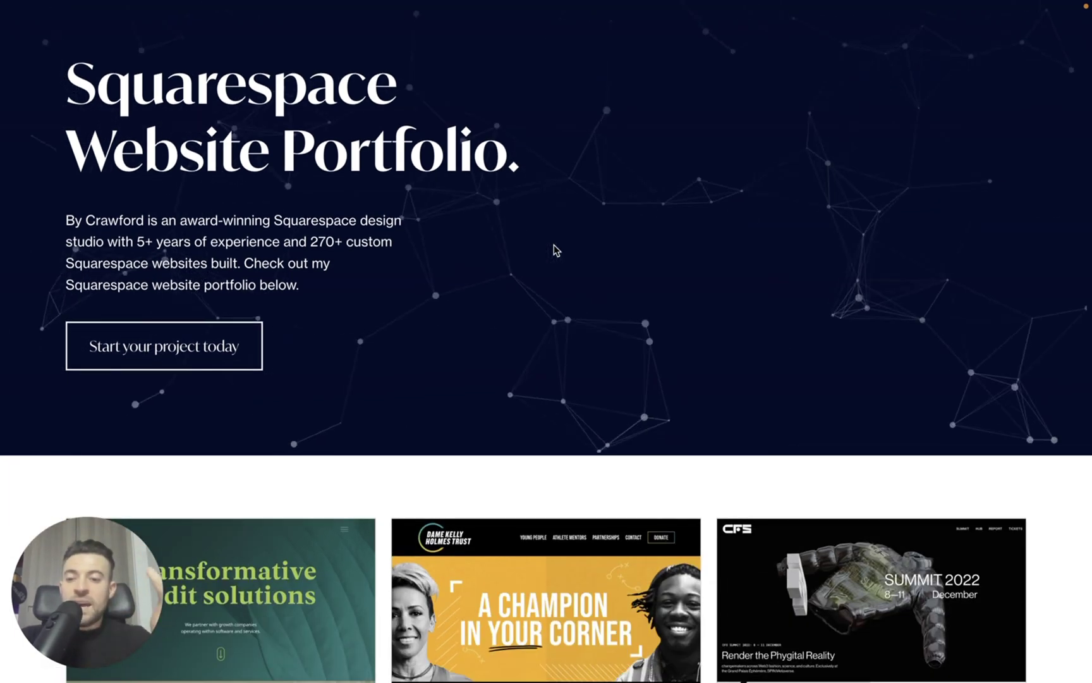
scroll(555, 250, down, 5)
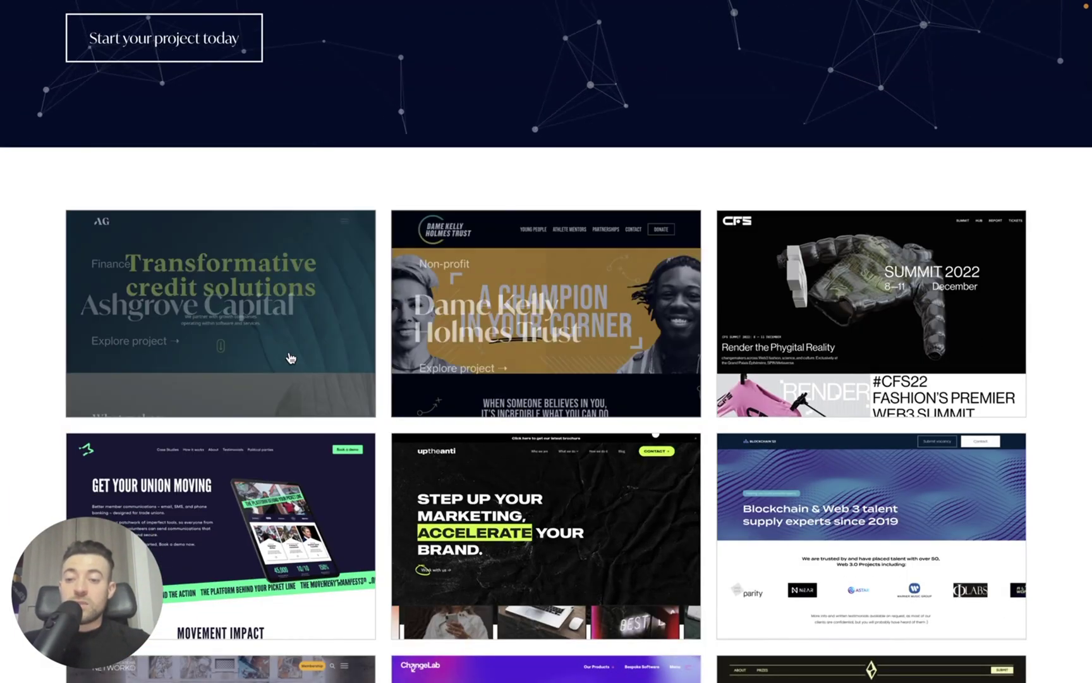
scroll(858, 407, down, 3)
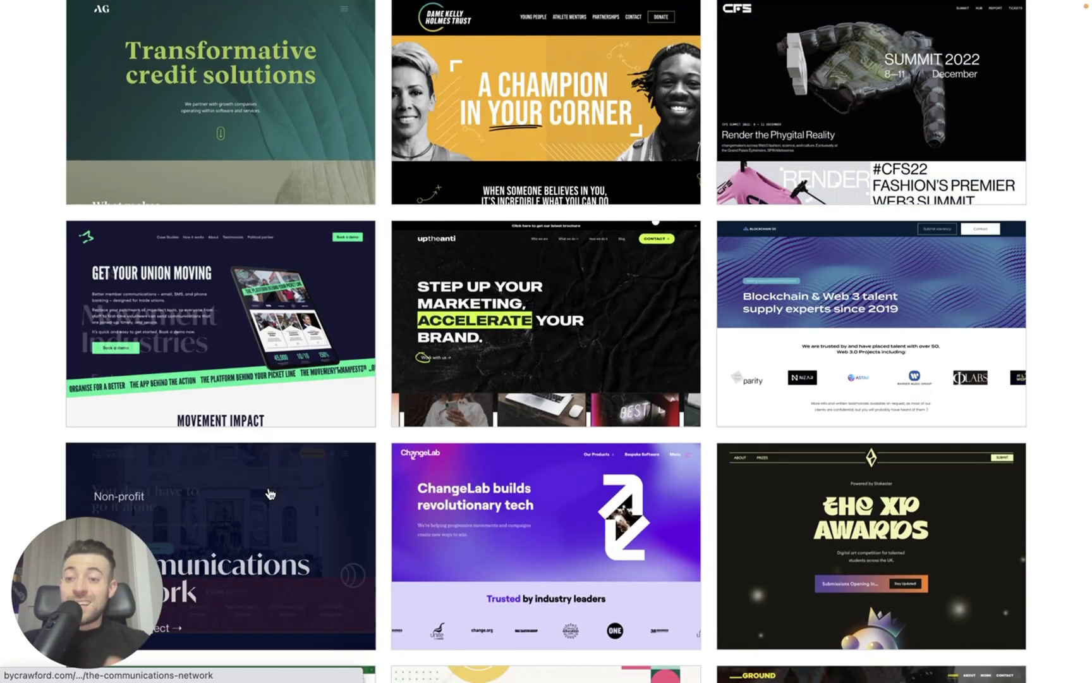
scroll(270, 493, up, 2)
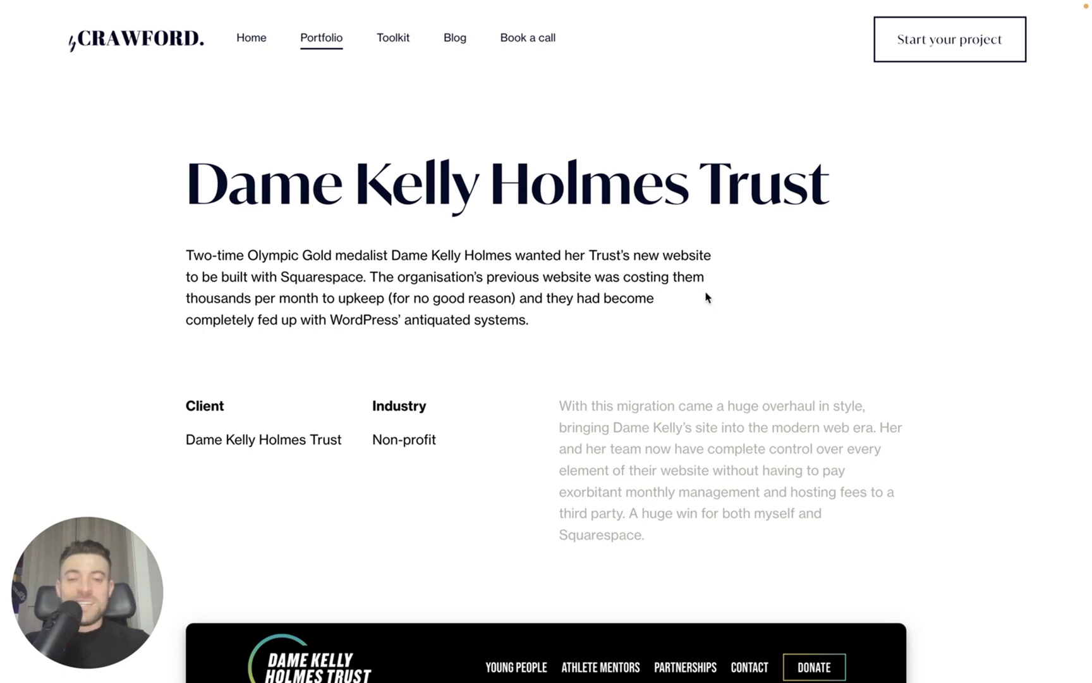
- Highlight the trust's name, intro paragraph and grey paragraph on the case study
scroll(608, 354, down, 5)
scroll(941, 344, up, 5)
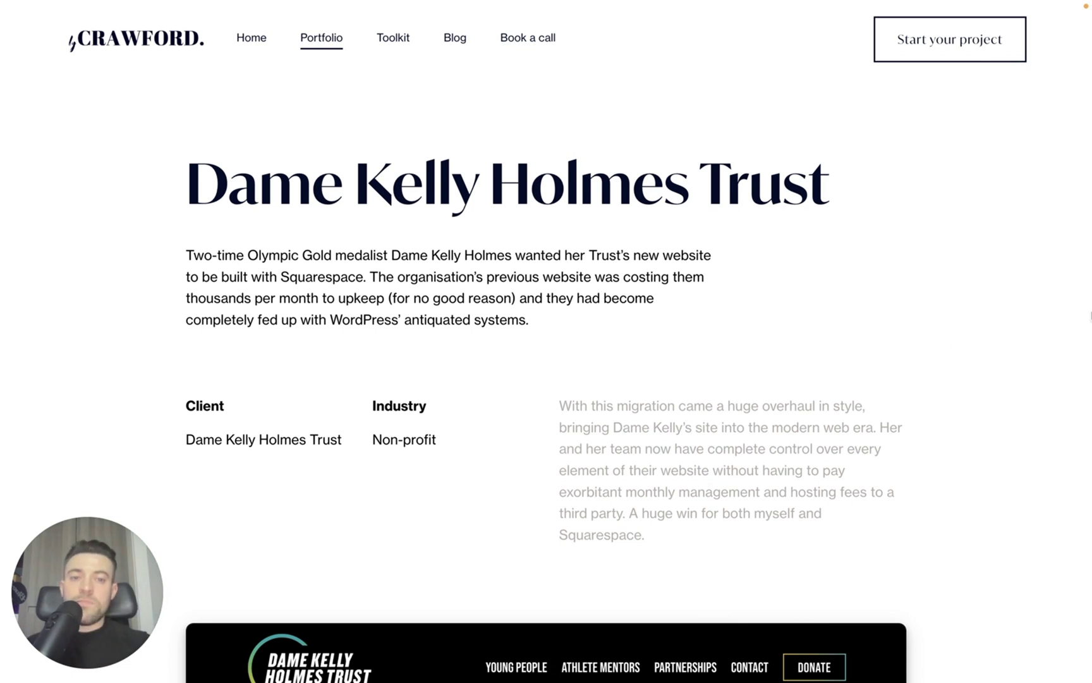
drag(178, 183, 689, 190)
click(671, 201)
drag(548, 357, 219, 282)
click(286, 290)
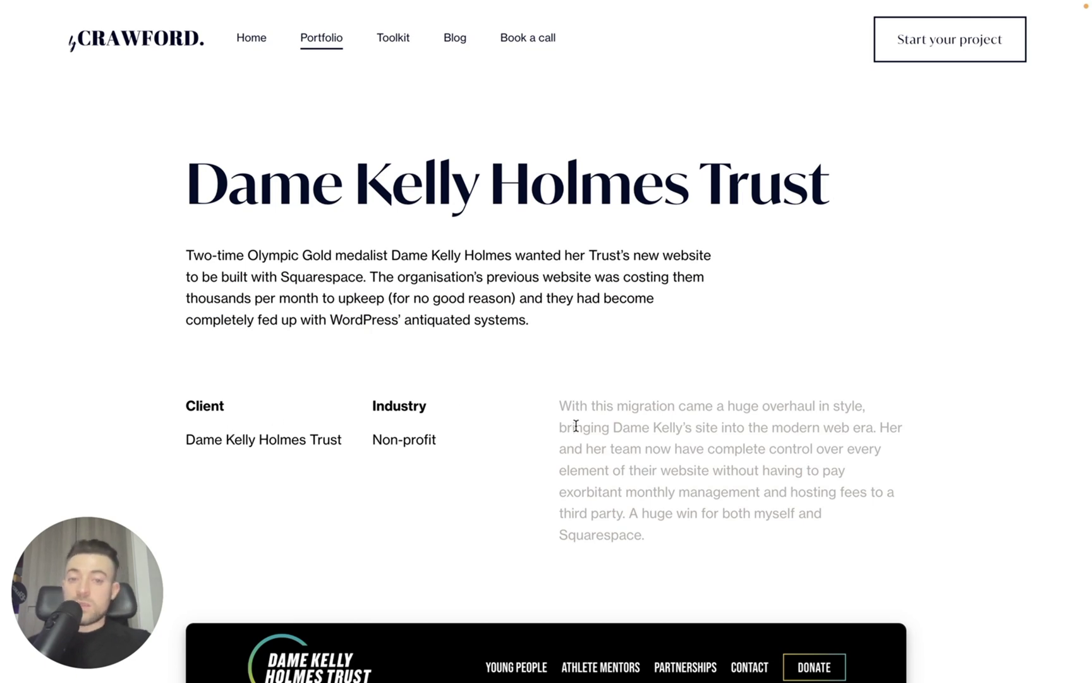
drag(576, 424, 699, 490)
click(697, 487)
- Scroll through the rest of the non-profit trust case study
scroll(992, 487, down, 8)
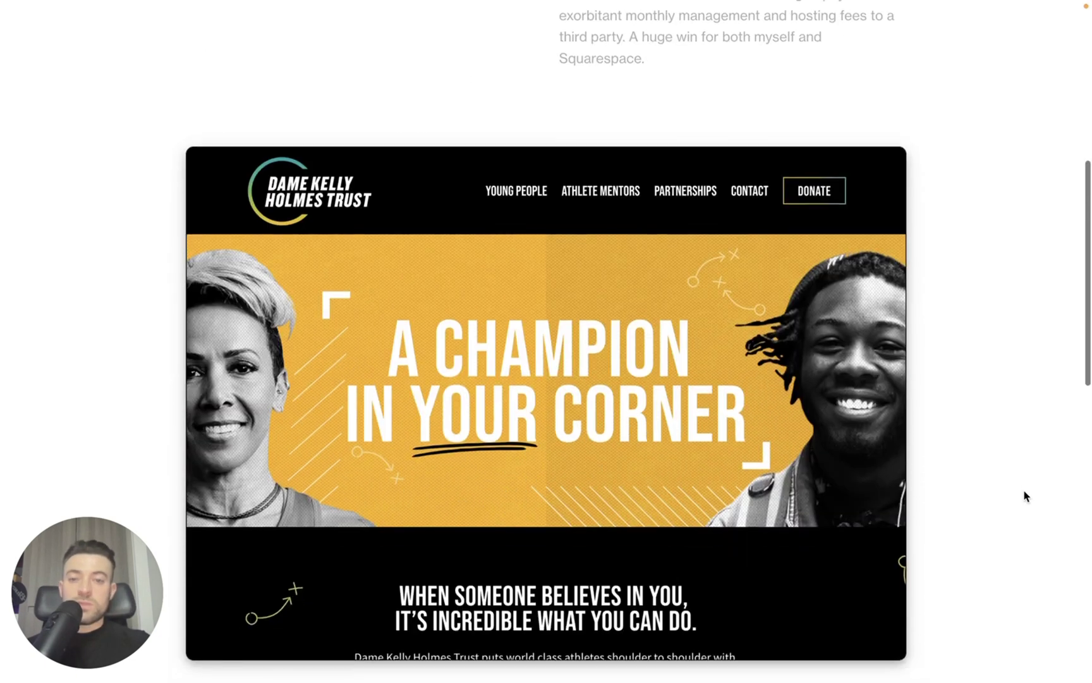
scroll(846, 532, down, 8)
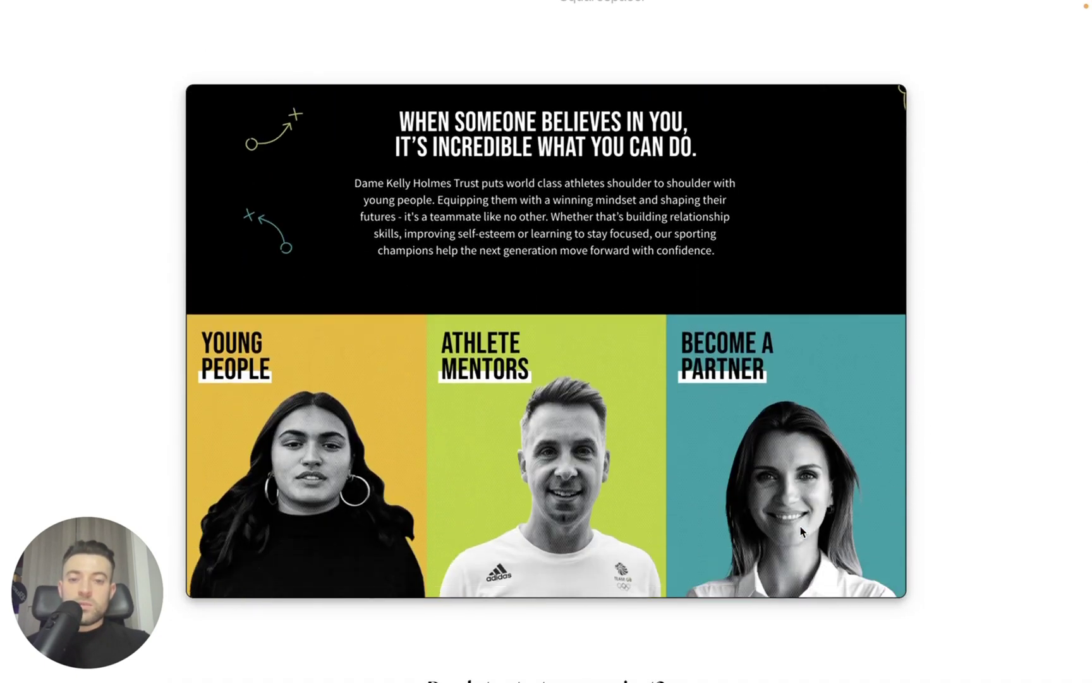
scroll(800, 526, down, 20)
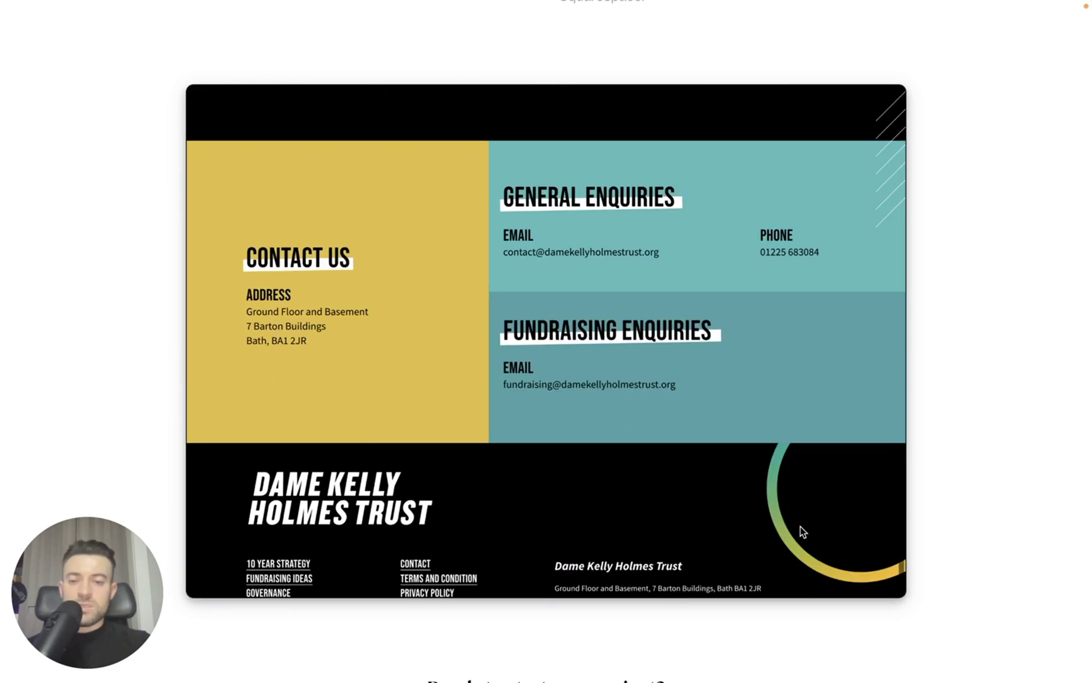
scroll(801, 526, down, 3)
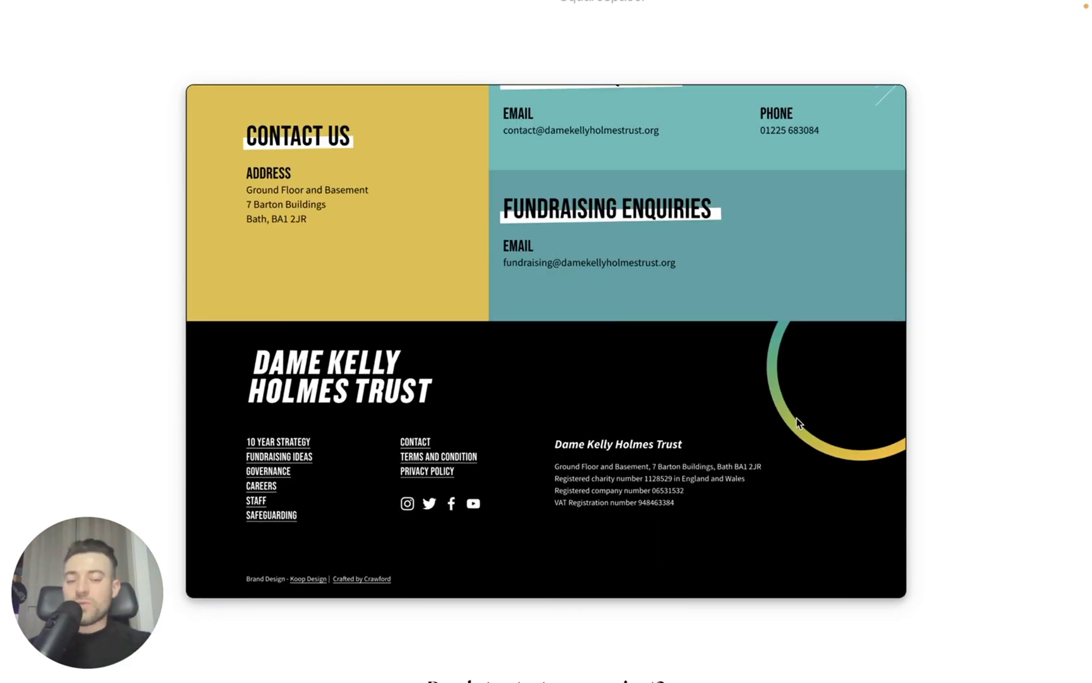
scroll(792, 337, up, 15)
scroll(790, 329, up, 5)
scroll(915, 309, up, 9)
scroll(941, 298, down, 9)
scroll(941, 298, down, 8)
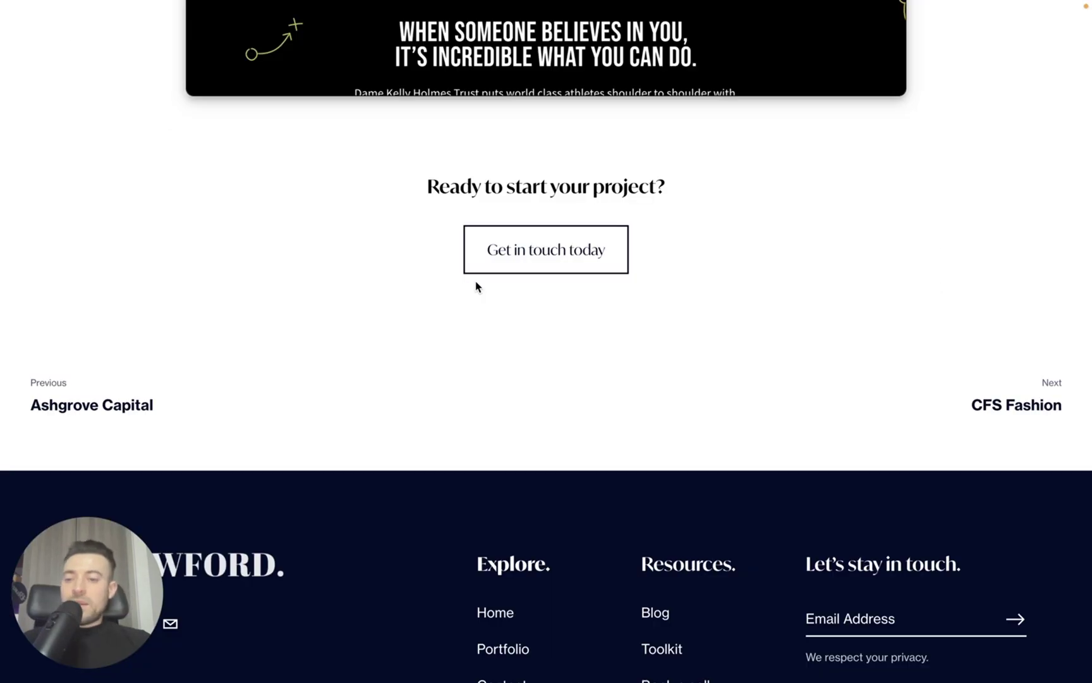
- Open the CFS Fashion project page and scroll down it
click(1008, 421)
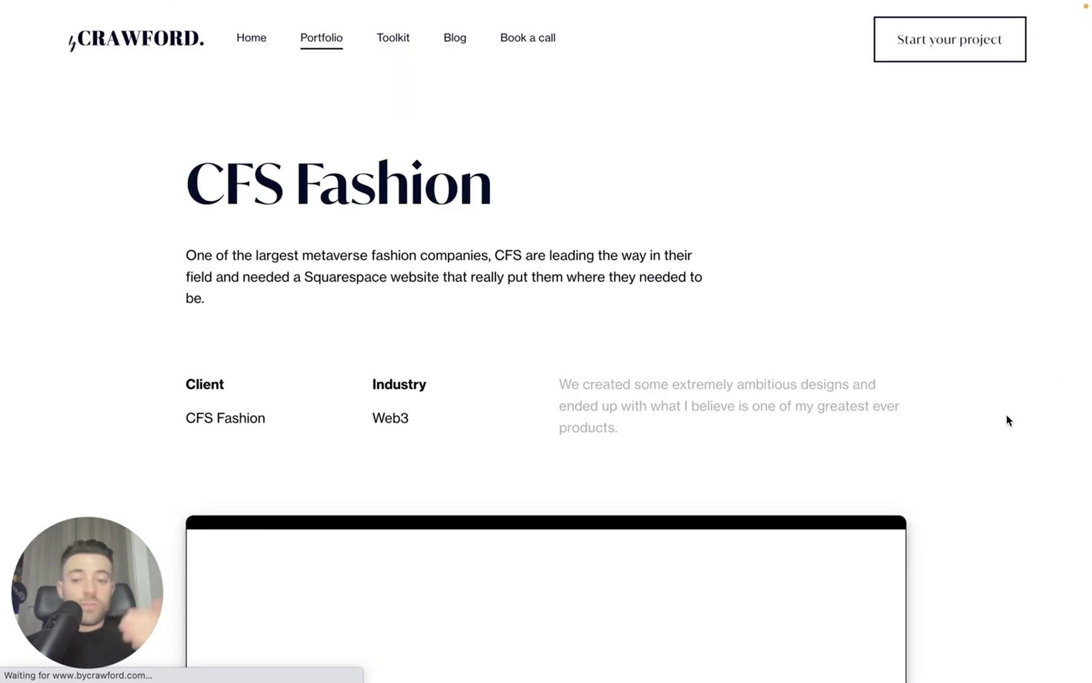
scroll(1007, 420, down, 8)
scroll(970, 554, down, 6)
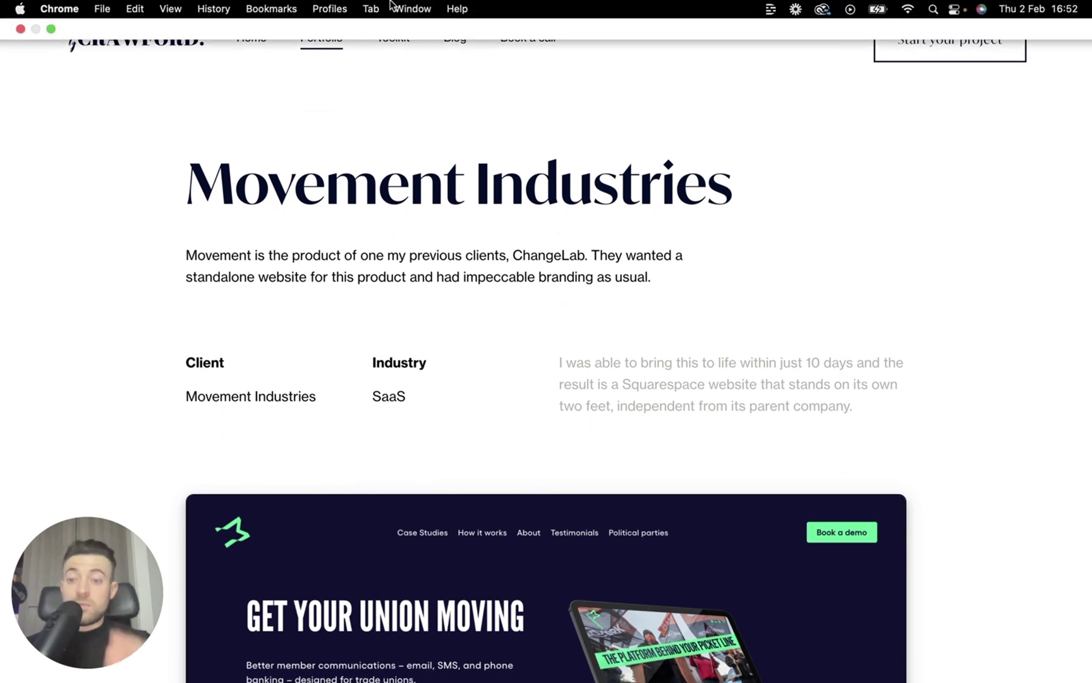
- Leave the example site and return to the Squarespace site editor
click(52, 29)
click(279, 38)
key(ctrl+super+f)
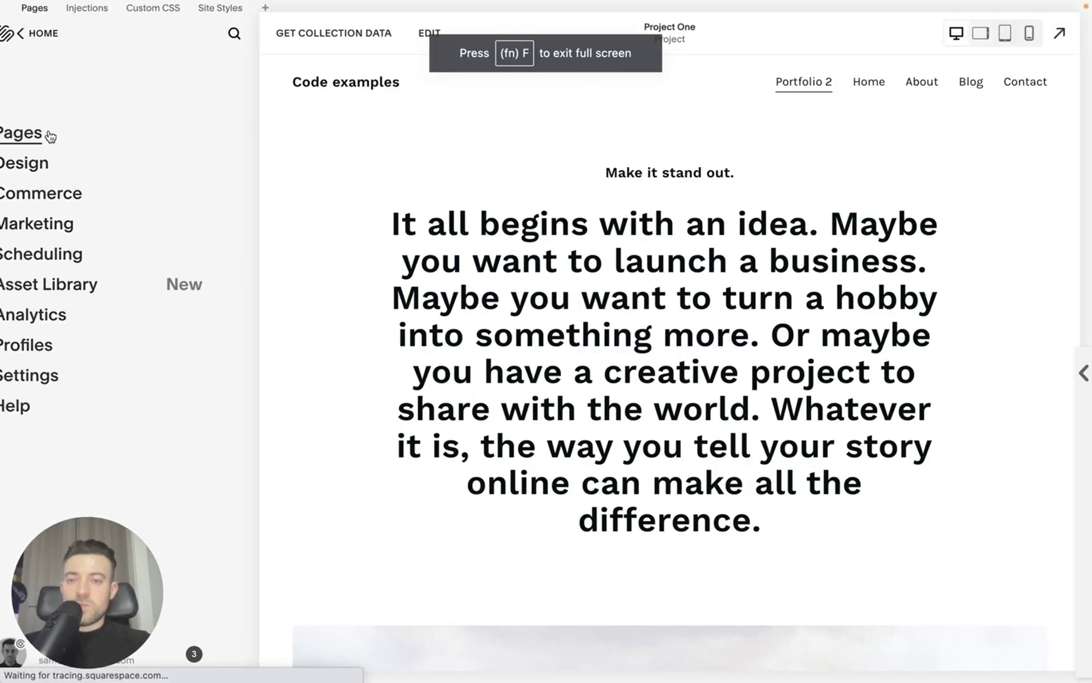
- Add a blog page named Portfolio to Main Navigation and preview it full-screen
click(228, 126)
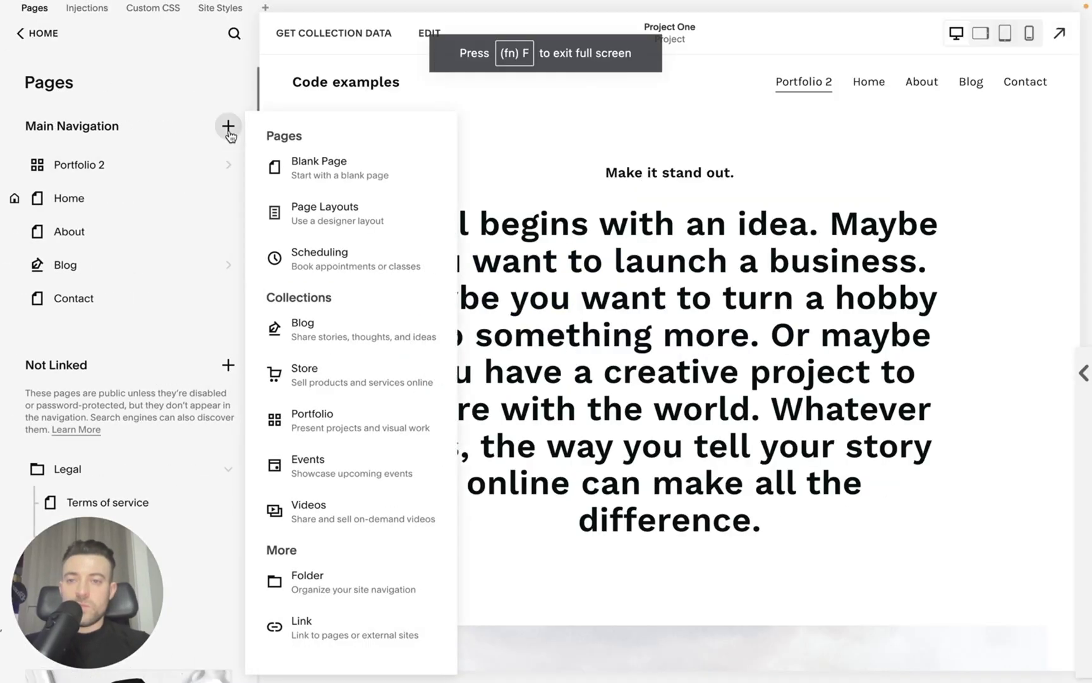
click(346, 334)
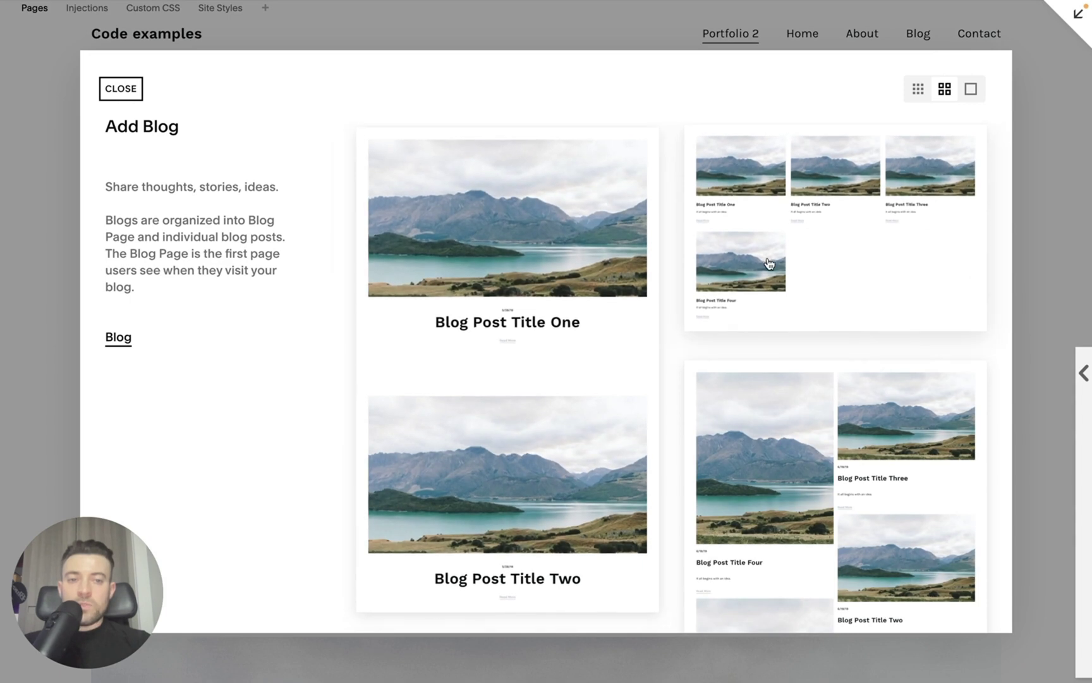
click(769, 264)
text(Portfo)
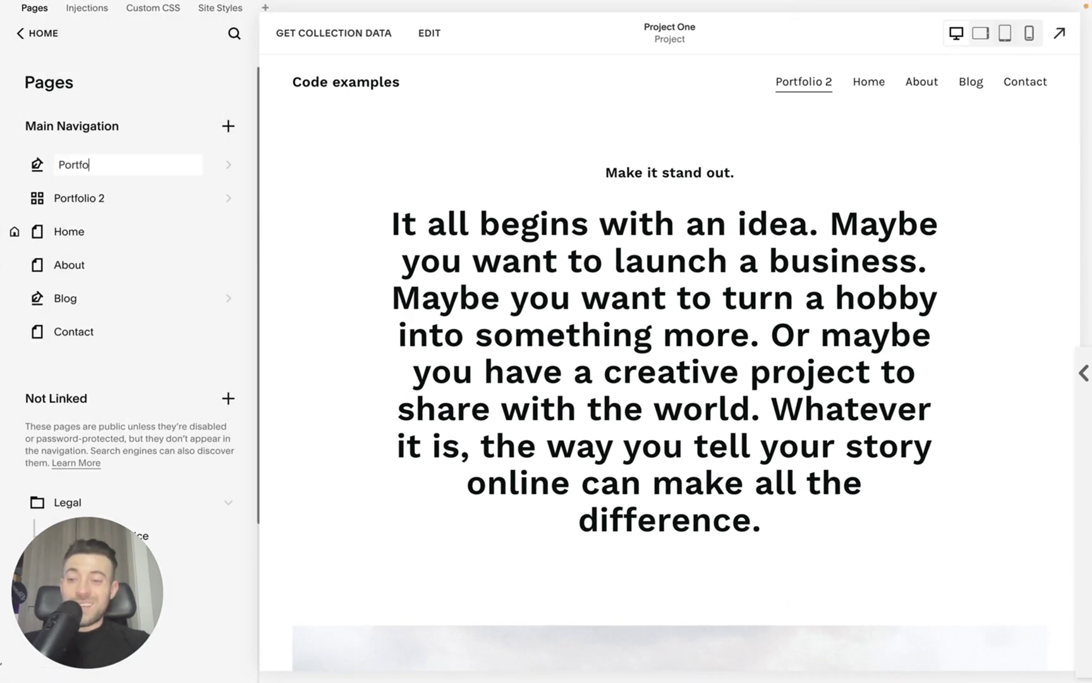
text(lio)
key(Return)
click(1059, 33)
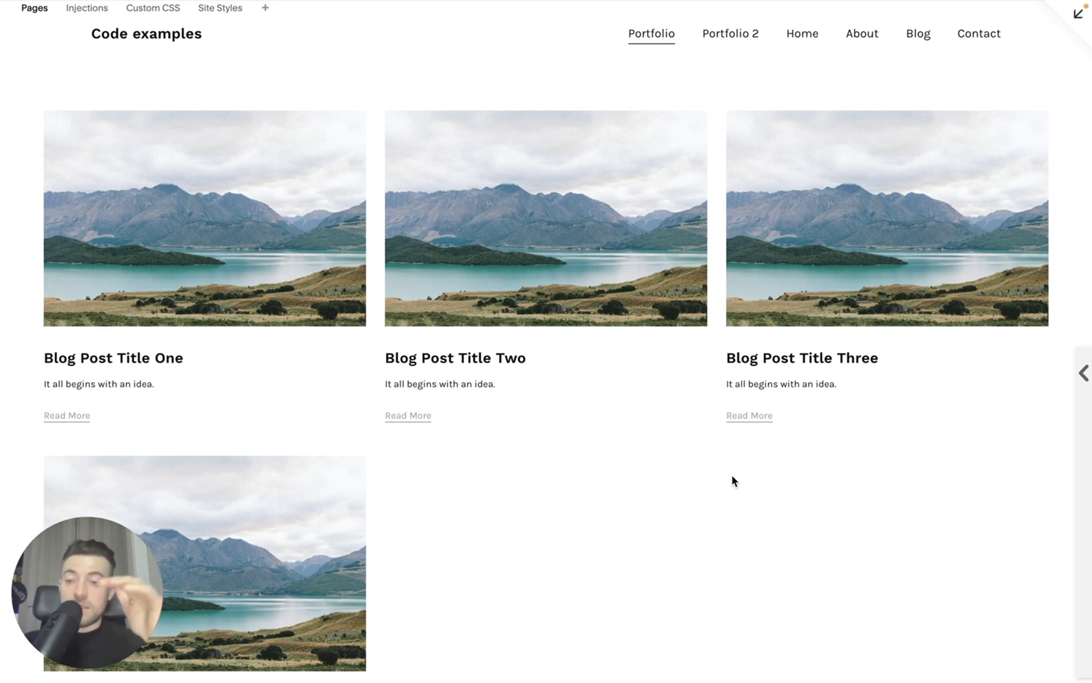
- Open the Portfolio blog section's layout settings and try the Side By Side layout
click(1078, 13)
click(658, 100)
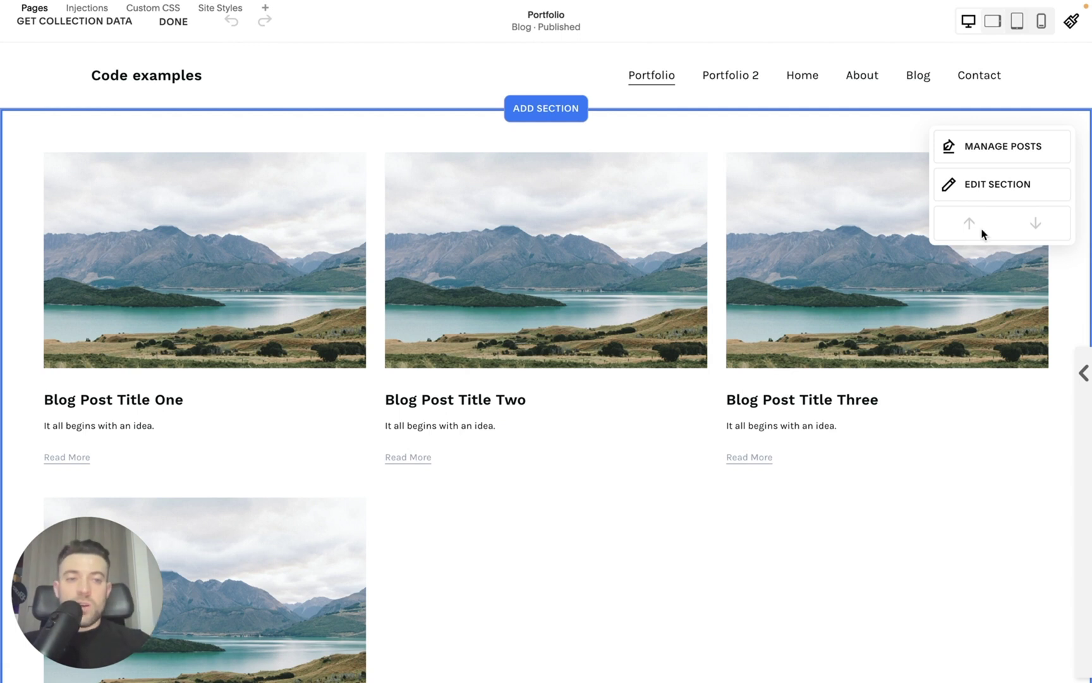
click(1002, 190)
click(930, 265)
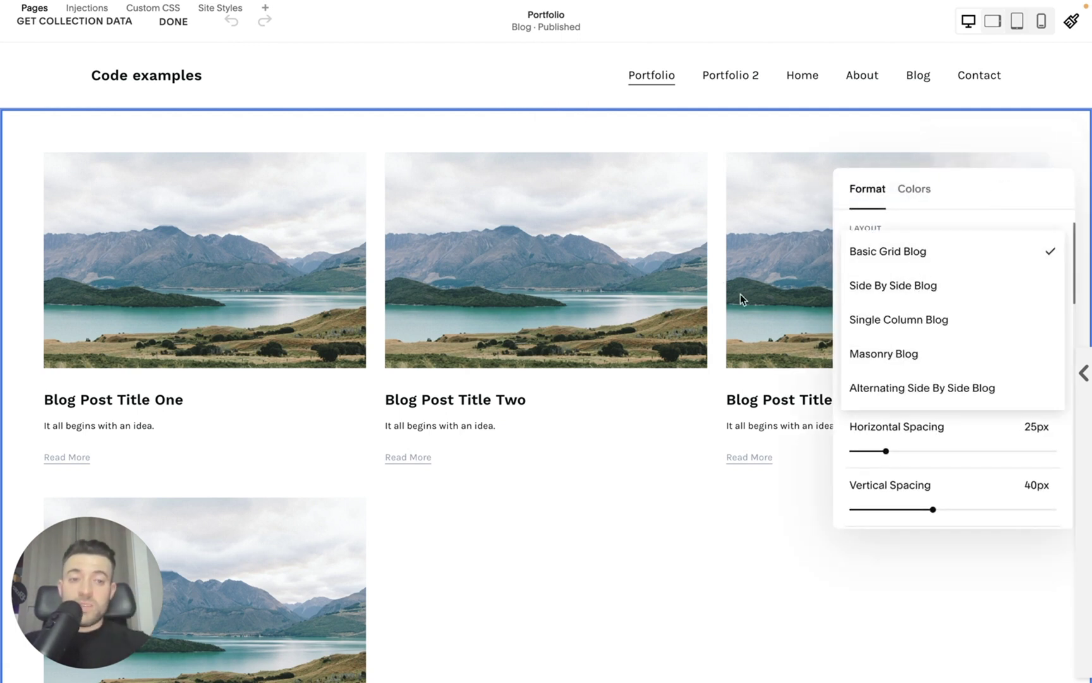
click(913, 278)
scroll(622, 380, down, 2)
scroll(622, 380, down, 10)
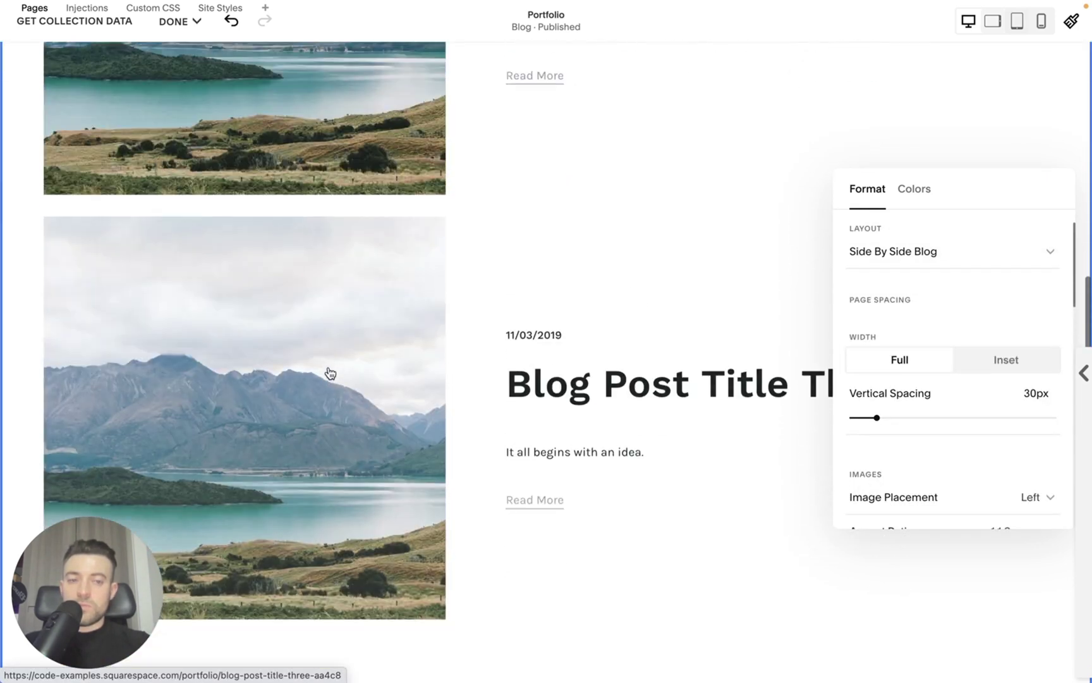
- Try the Masonry layout with three columns, then revert to Basic Grid
click(917, 251)
click(901, 316)
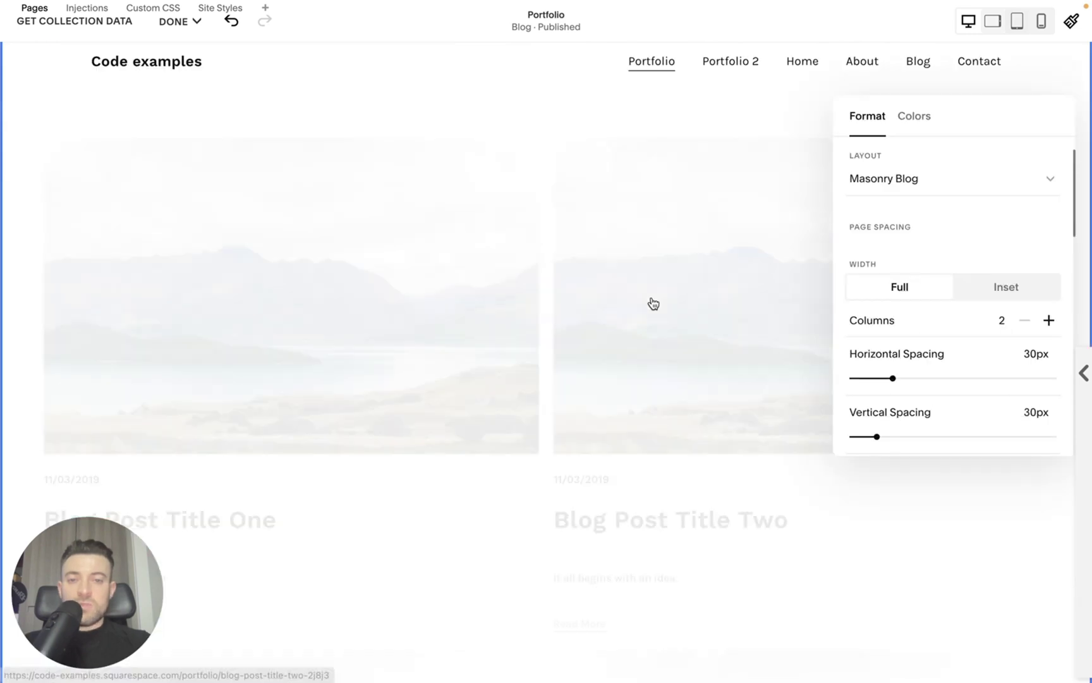
scroll(654, 304, down, 10)
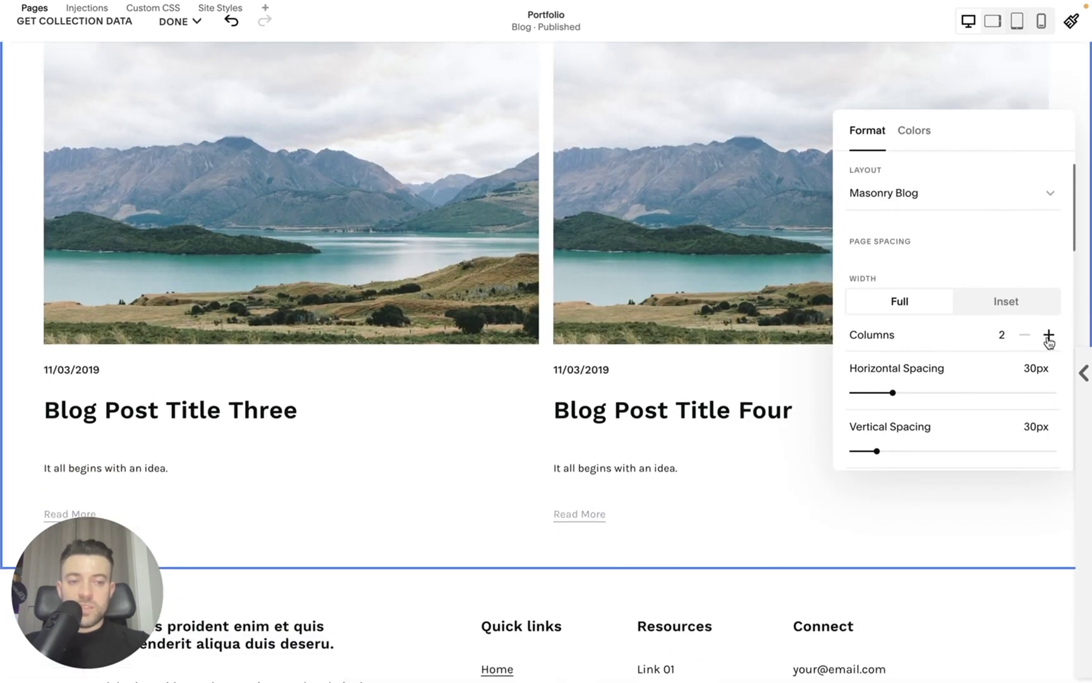
click(1047, 337)
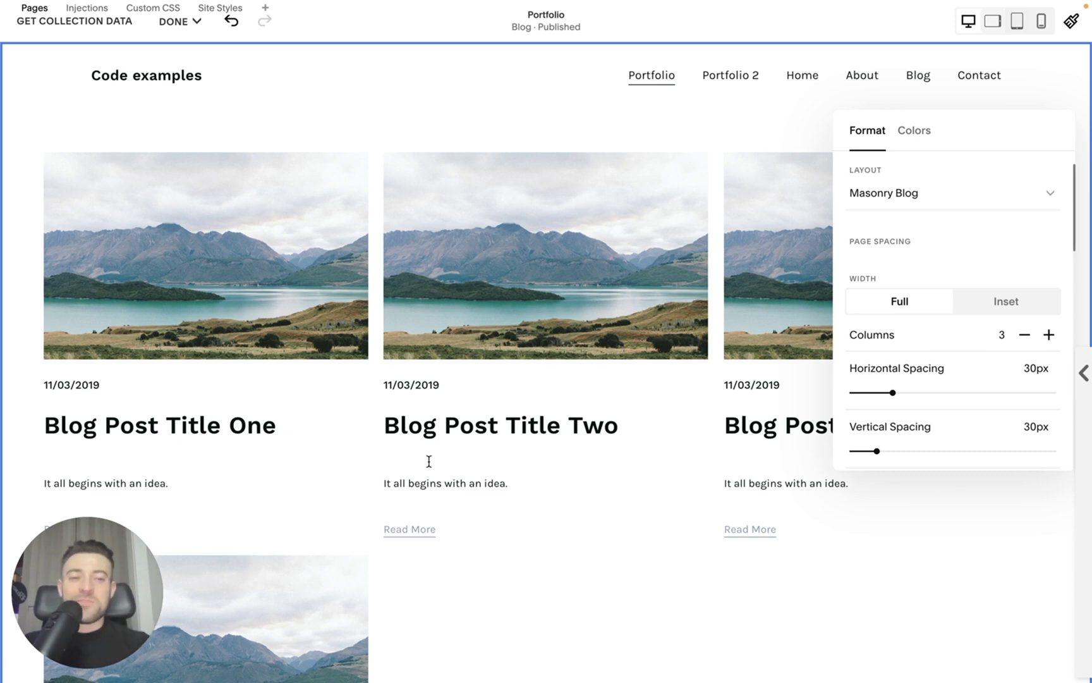
click(861, 197)
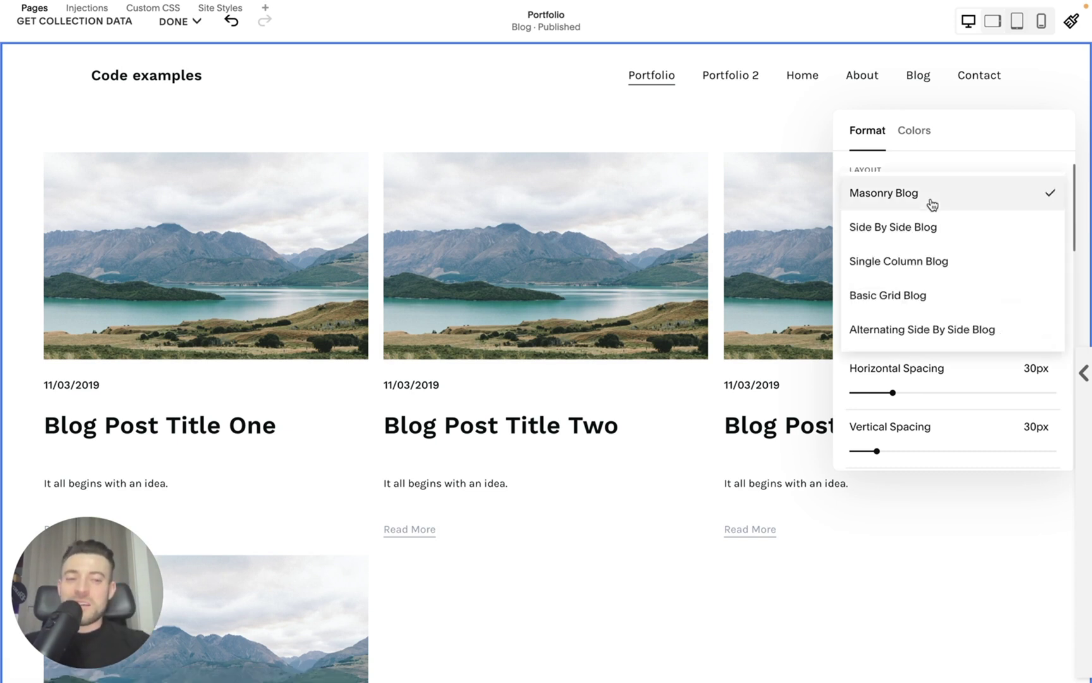
click(919, 298)
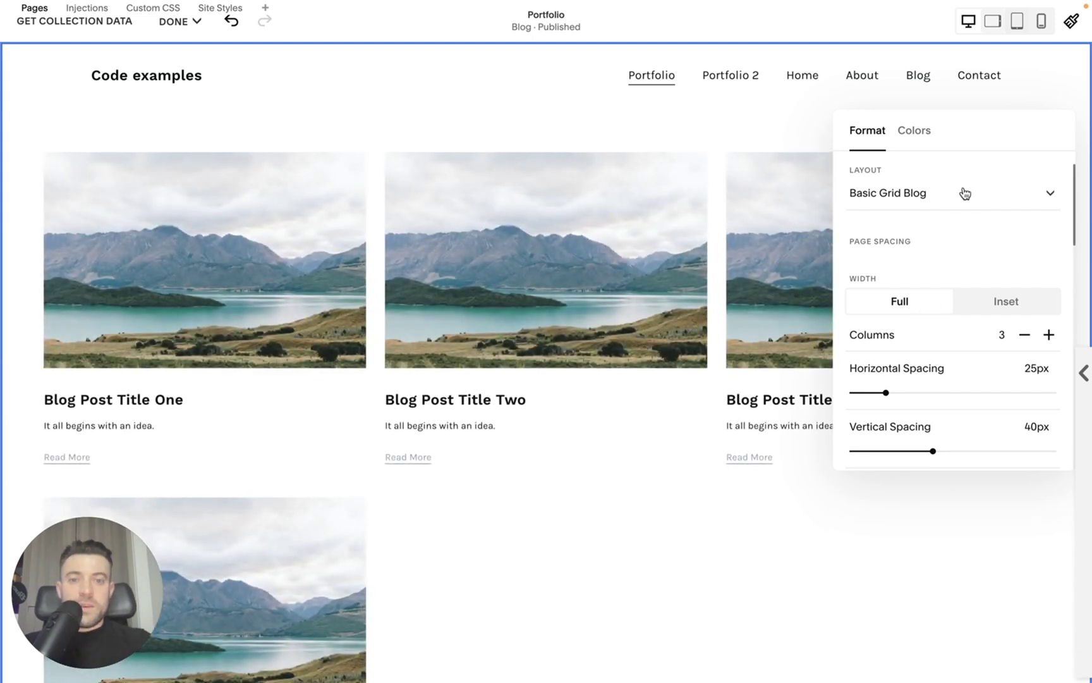
- Switch to Alternating Side By Side with 36px vertical spacing and 3:2 Standard images
click(965, 192)
click(942, 327)
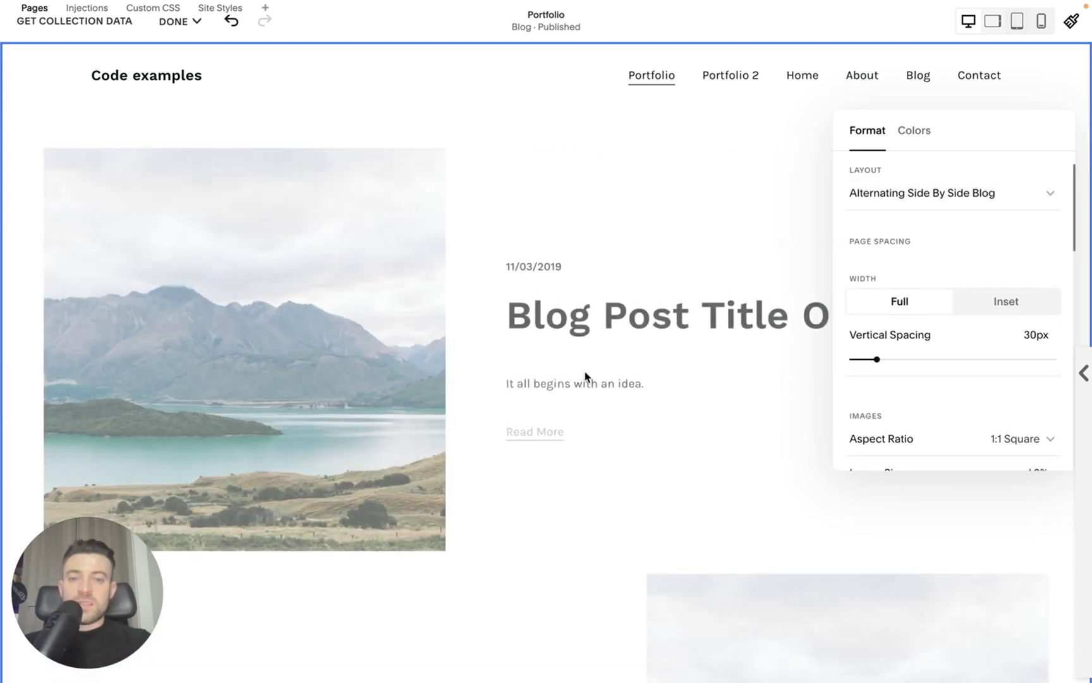
scroll(597, 370, down, 10)
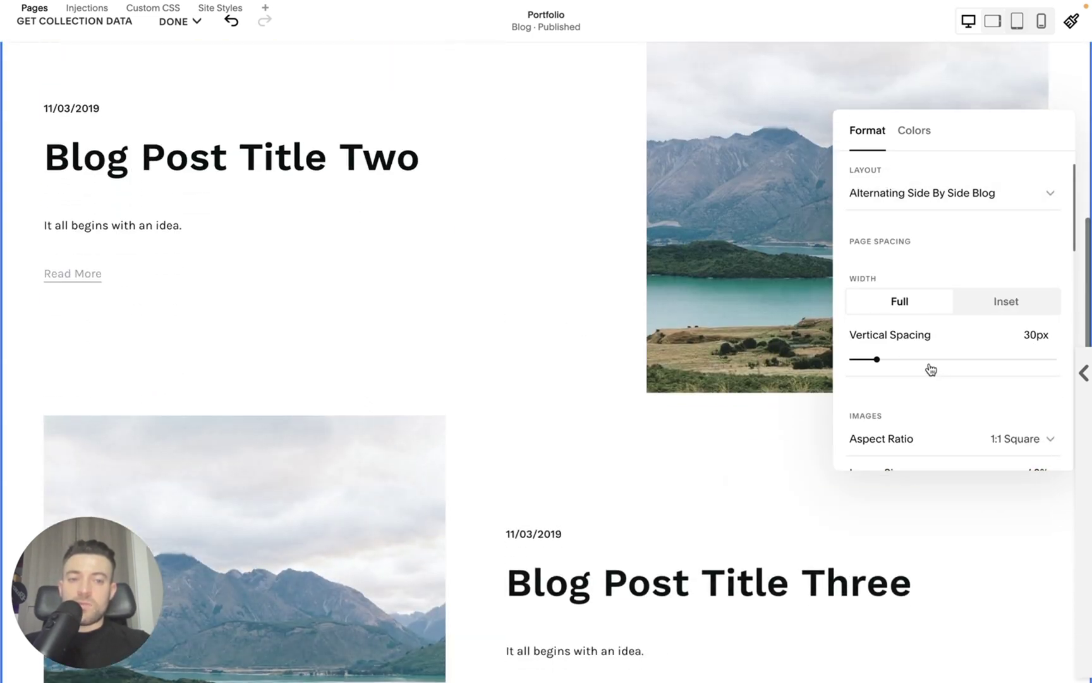
mouse_move(876, 359)
mouse_down()
mouse_move(948, 359)
mouse_move(880, 359)
mouse_up()
scroll(963, 439, down, 1)
scroll(963, 439, down, 1)
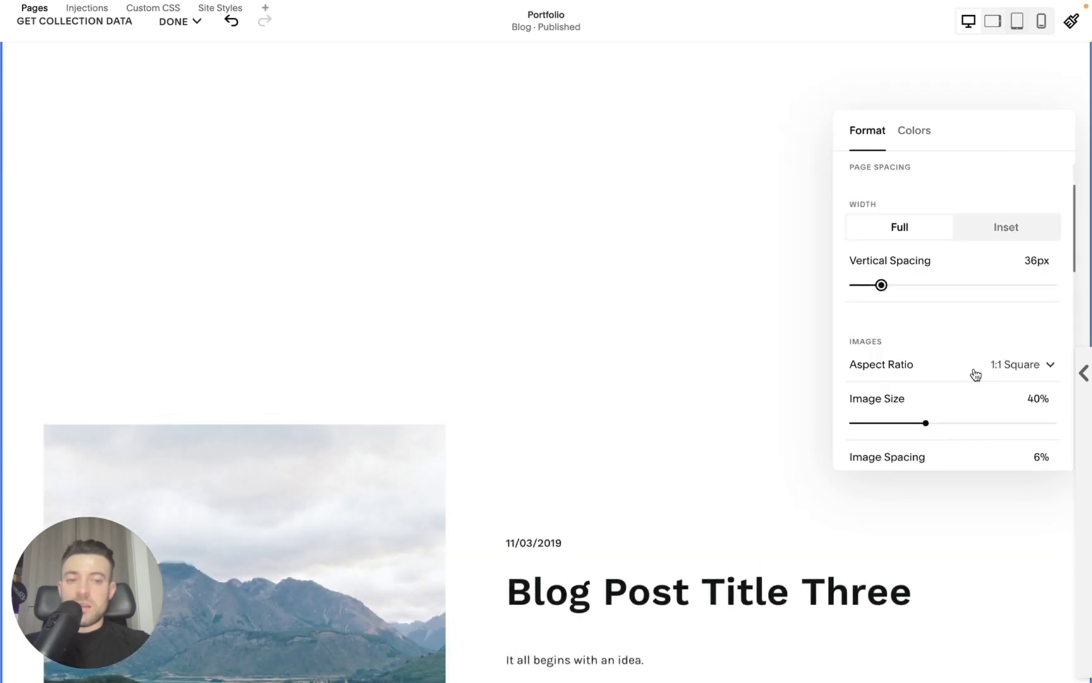
click(974, 372)
click(866, 397)
scroll(668, 386, up, 2)
scroll(910, 311, up, 1)
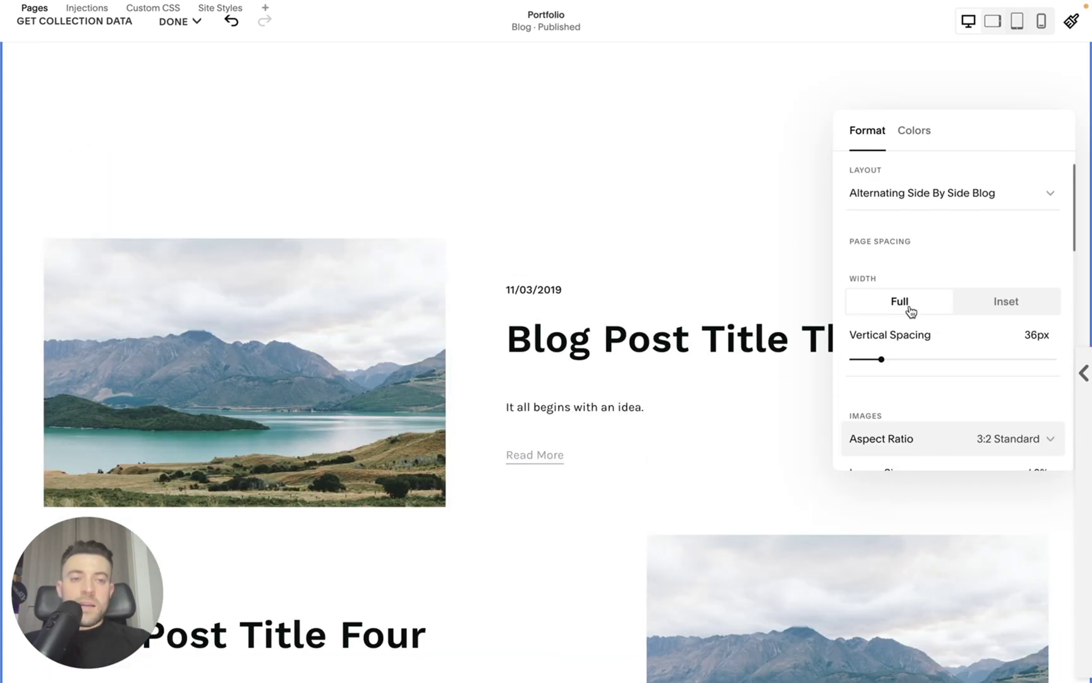
click(966, 207)
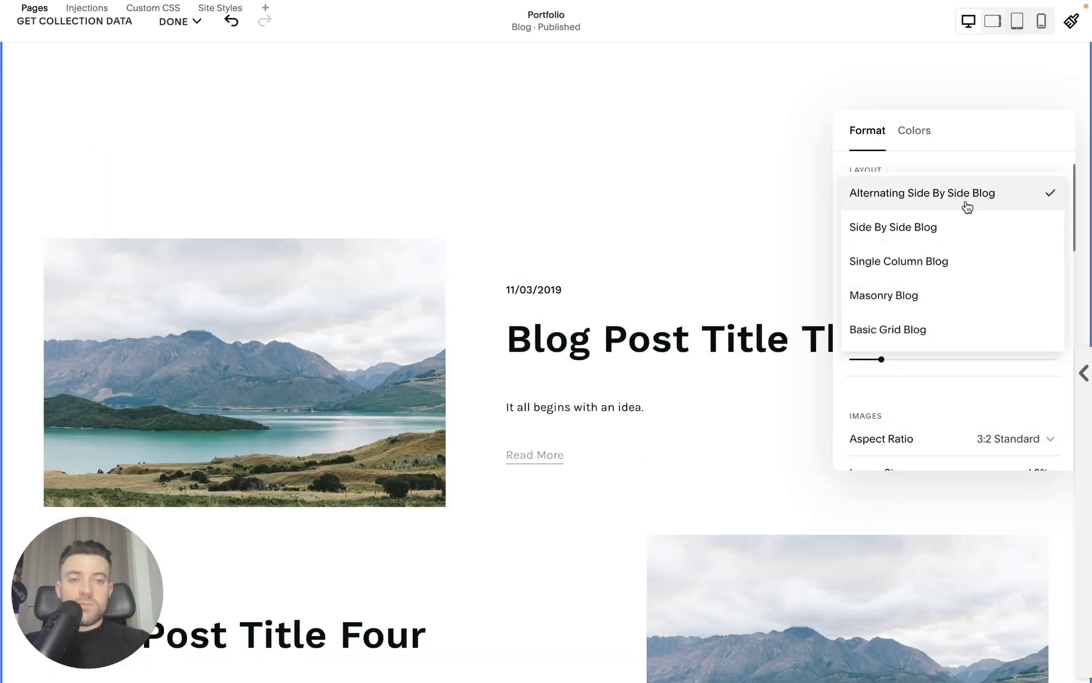
- Return the posts to Basic Grid and make the images 1:1 Square
click(916, 327)
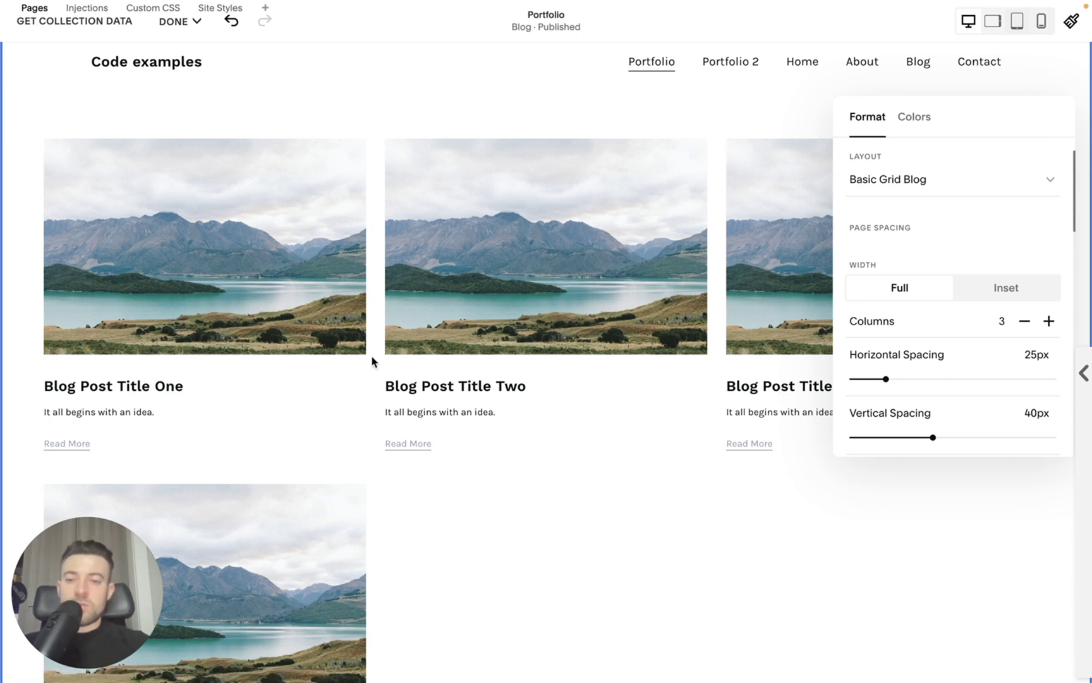
scroll(726, 463, down, 2)
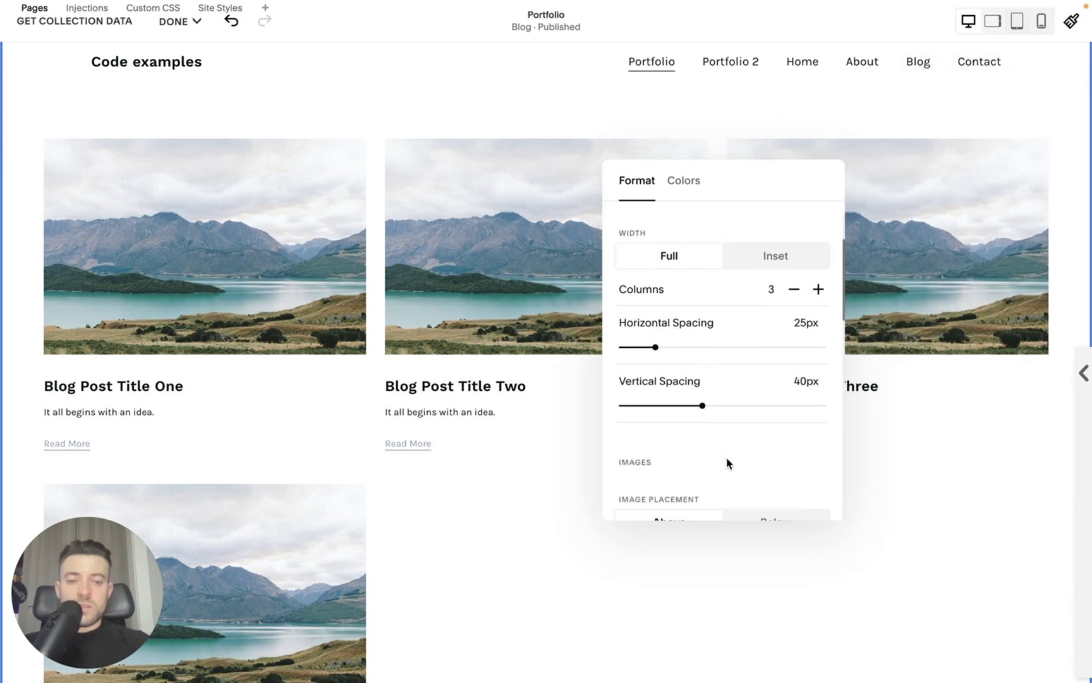
scroll(727, 461, down, 3)
click(794, 385)
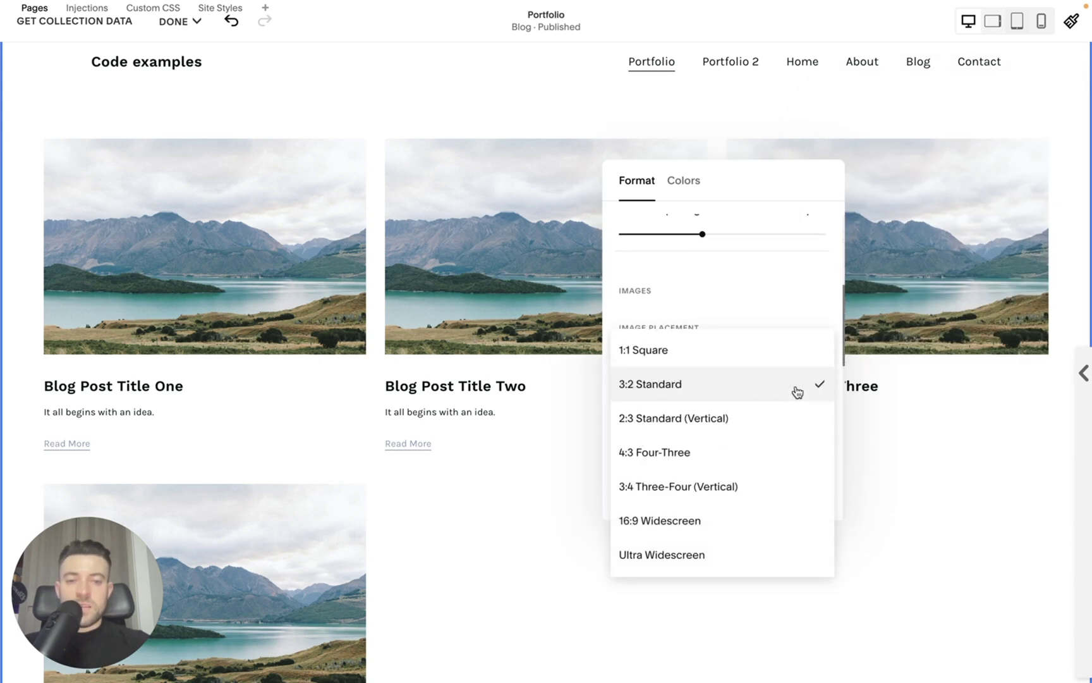
click(735, 359)
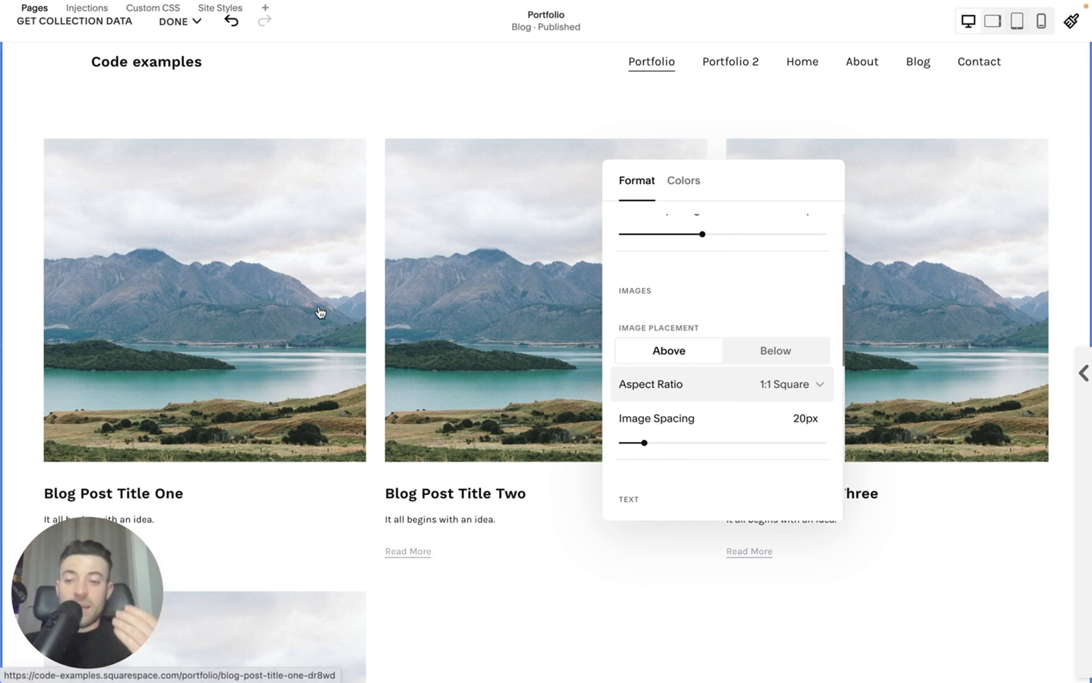
- Centre the post text and hide the Read More links
scroll(705, 434, down, 3)
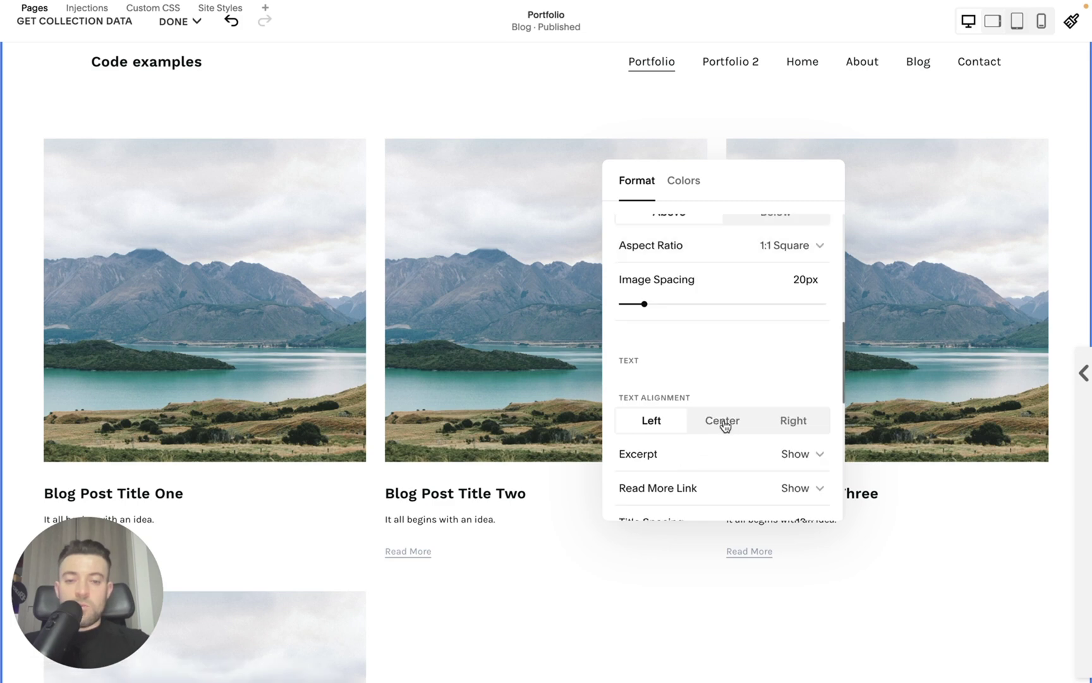
click(723, 423)
scroll(728, 449, down, 3)
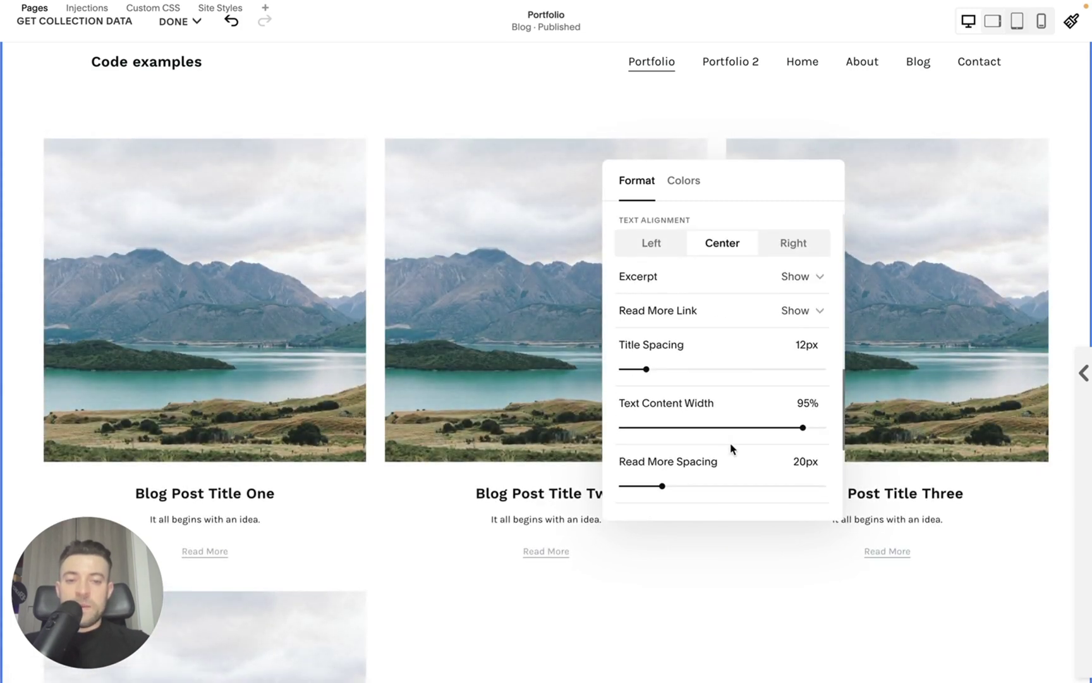
click(771, 306)
click(729, 349)
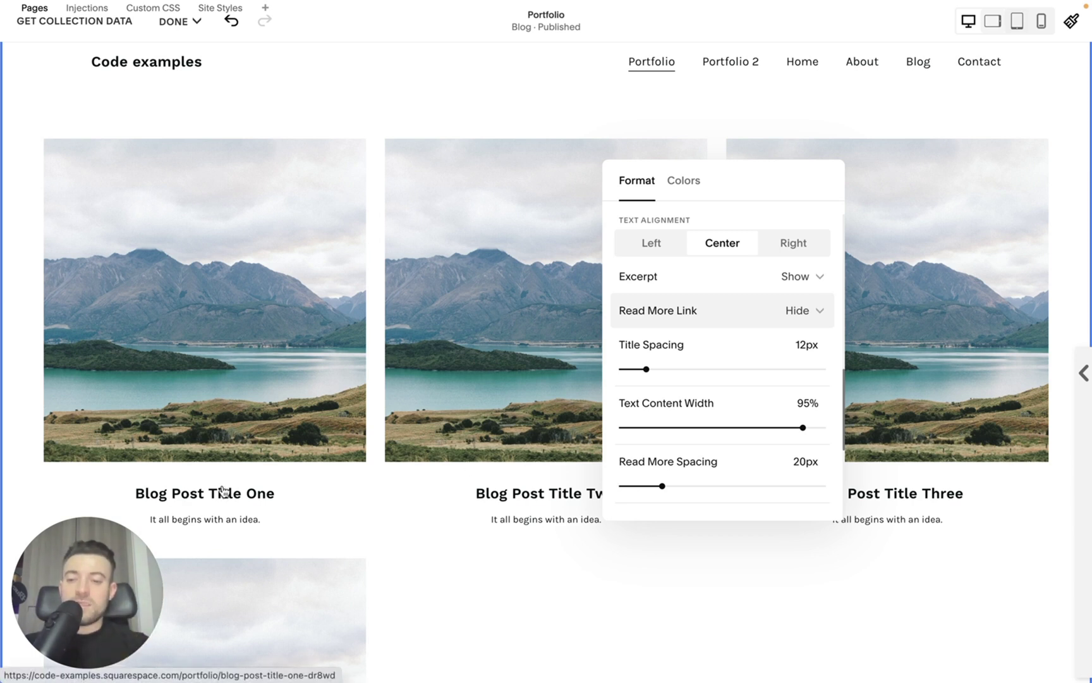
- Close the blog section settings and save the Portfolio page changes
drag(183, 520, 230, 520)
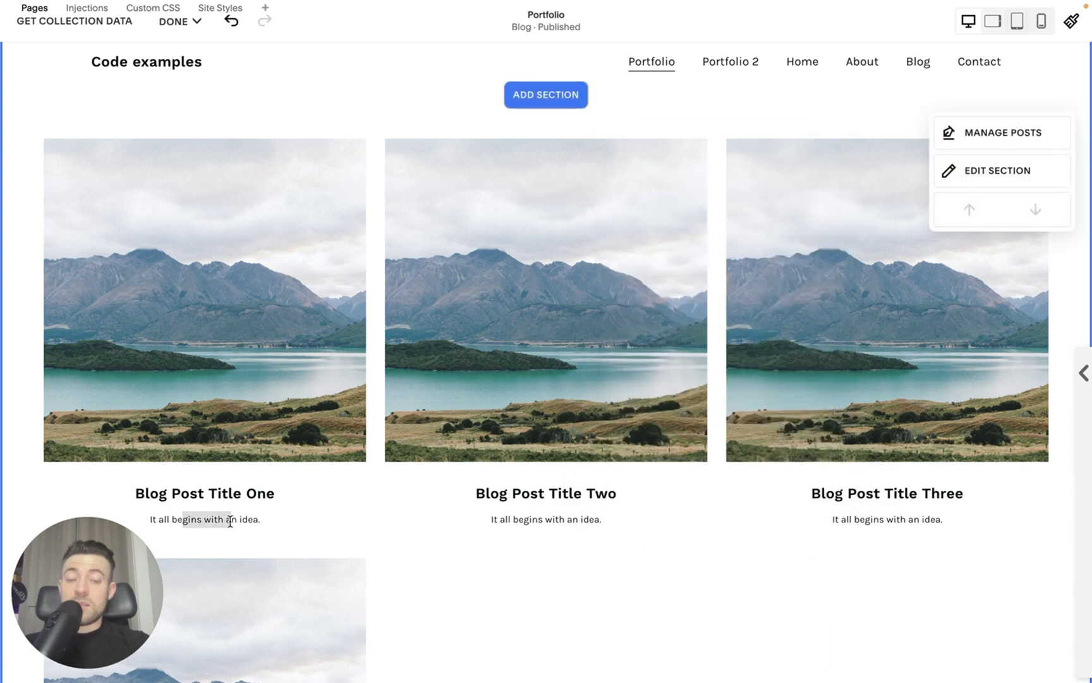
click(230, 521)
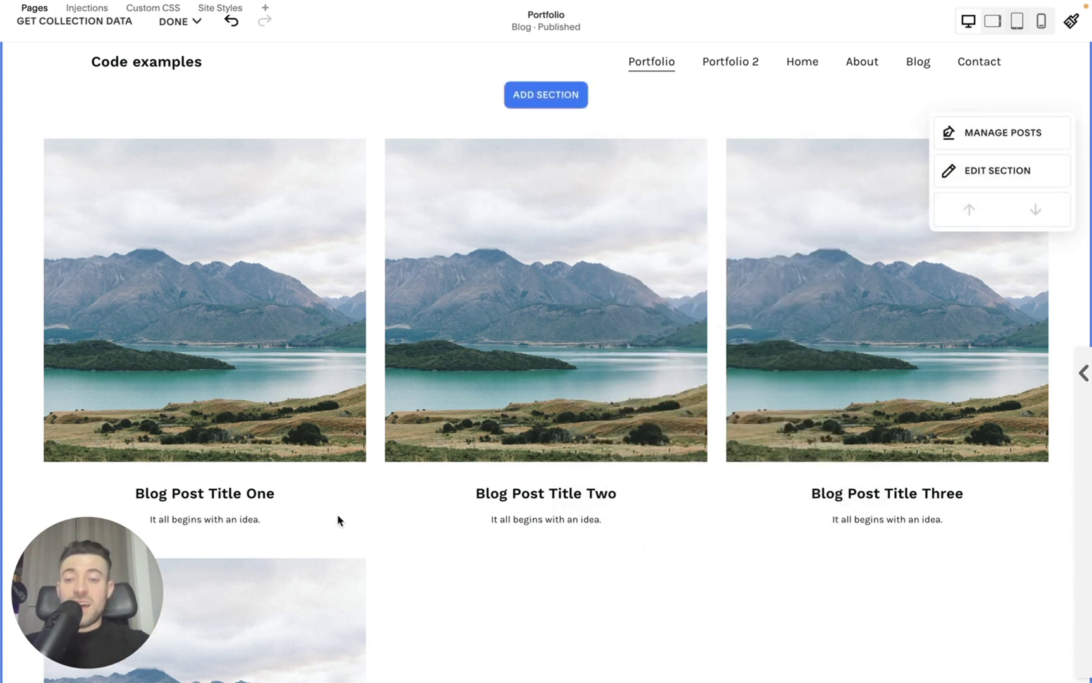
click(182, 21)
click(176, 67)
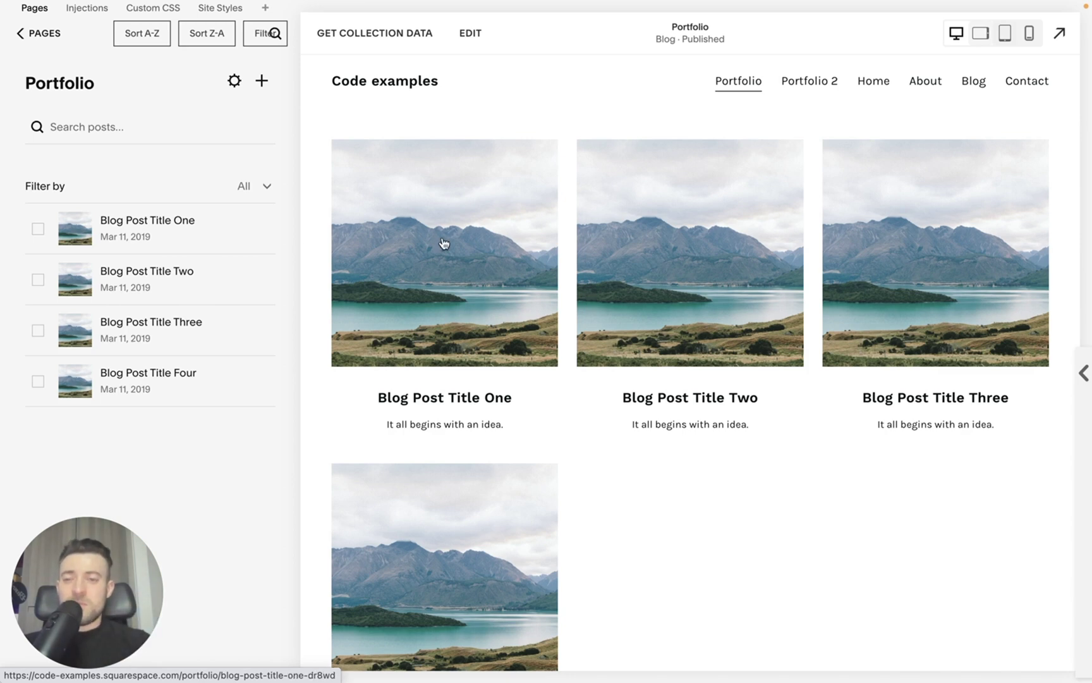
- Rename Blog Post Title One to 'Project One' in the post and its settings
click(216, 235)
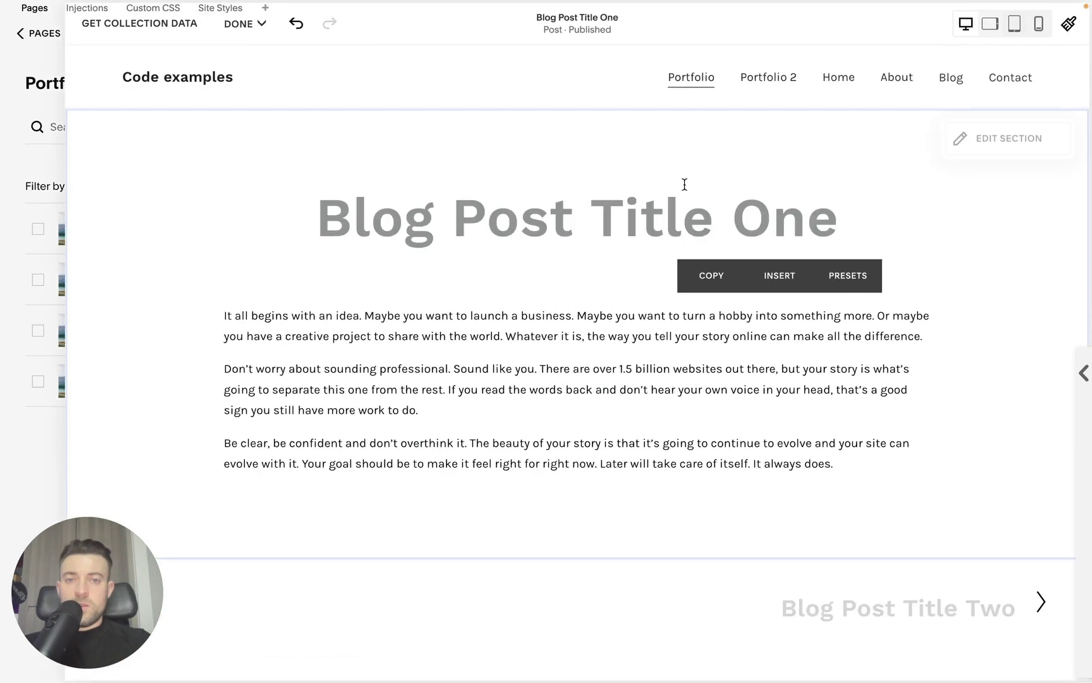
triple_click(615, 209)
text(Project One)
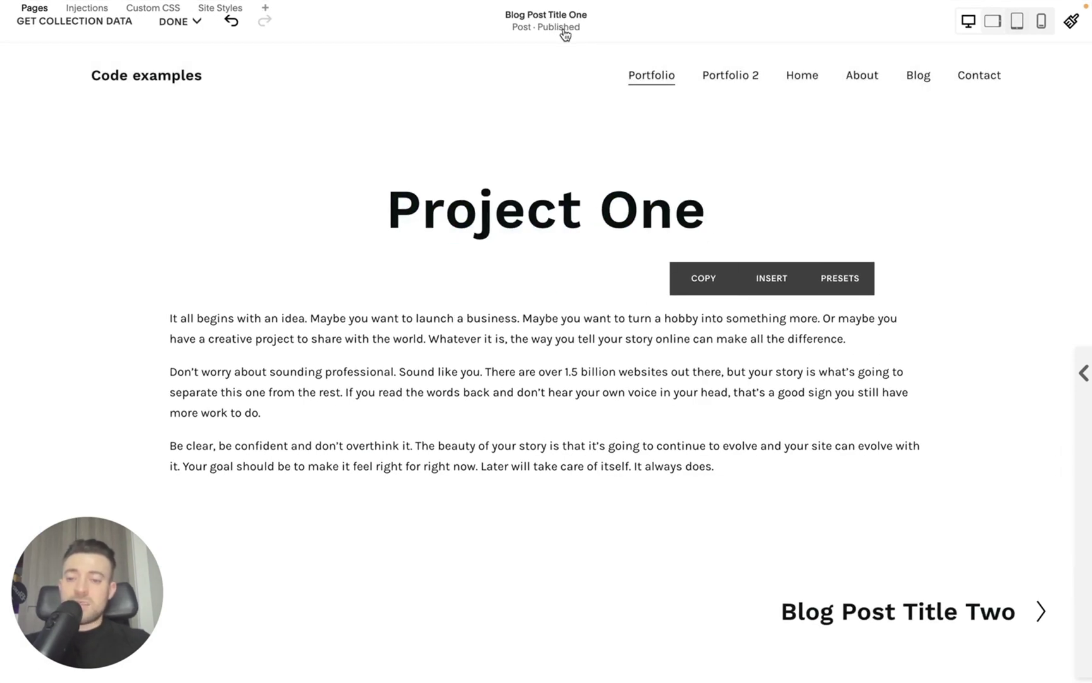
click(565, 35)
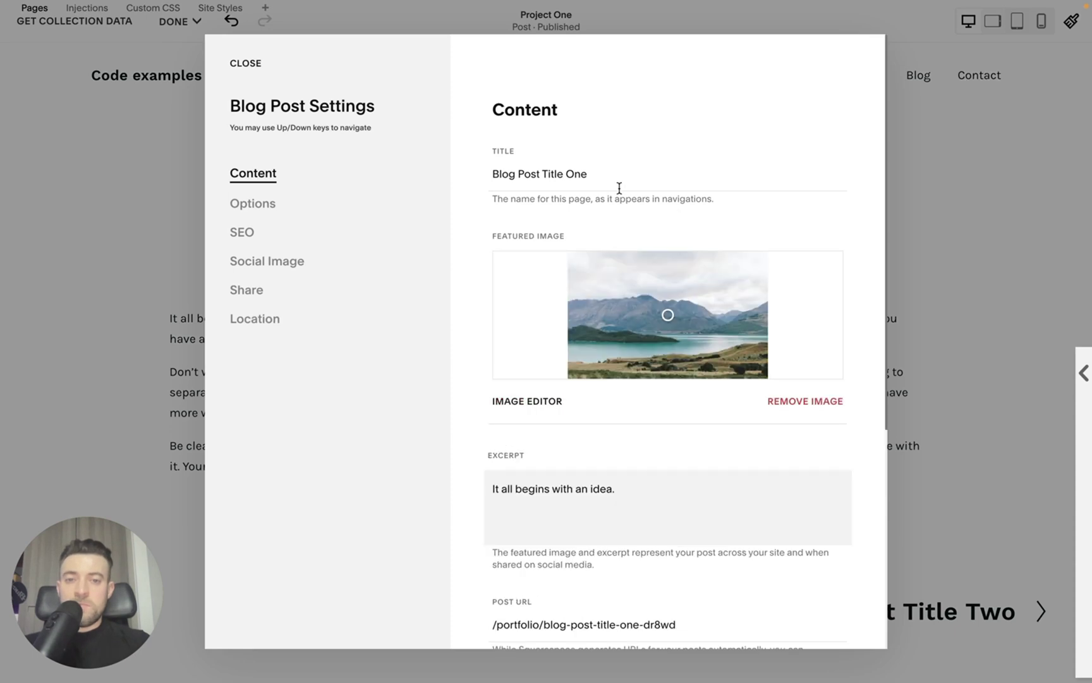
triple_click(608, 175)
text(Project)
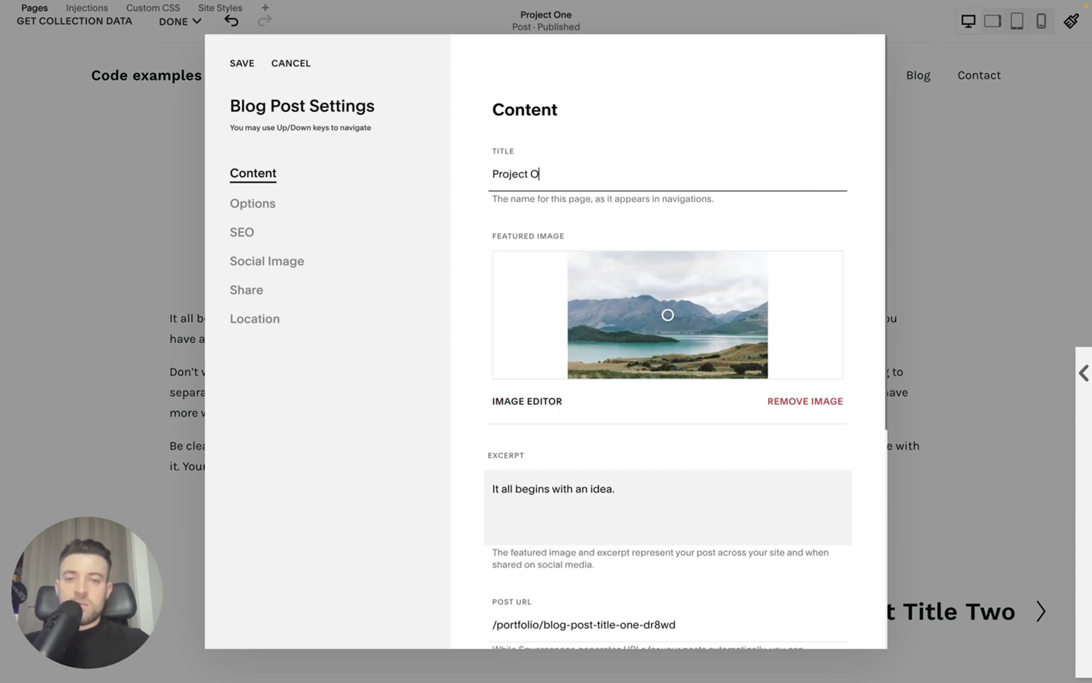
- Replace the featured image with the free snowy mountain star-trail photo
click(822, 404)
click(537, 401)
click(297, 145)
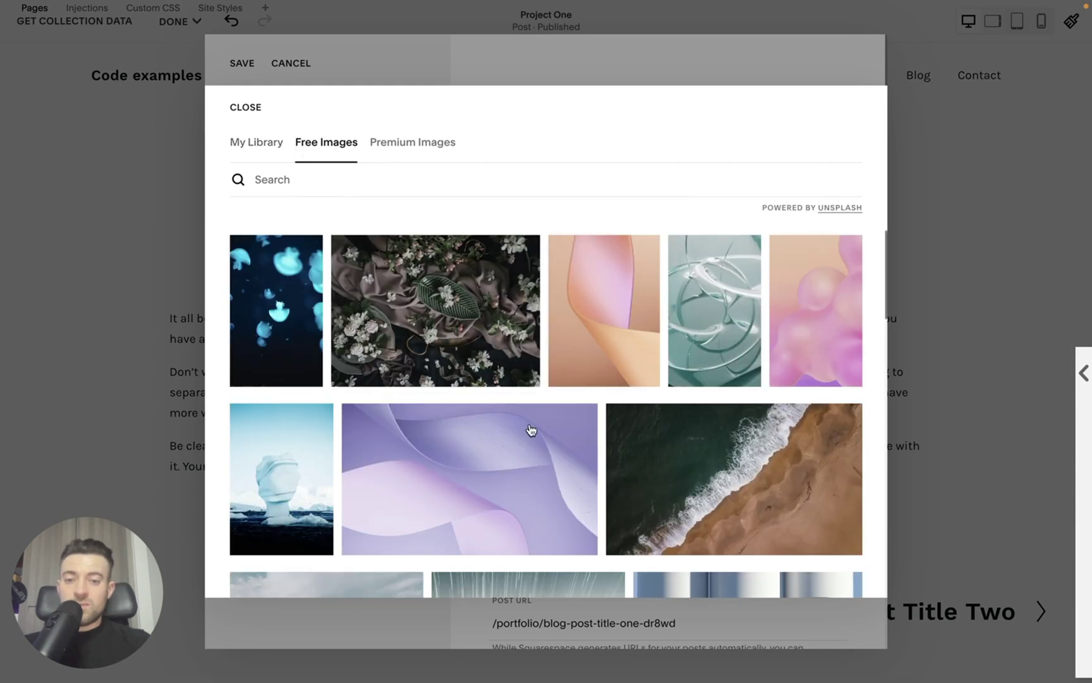
scroll(543, 467, down, 3)
scroll(547, 489, down, 1)
click(529, 402)
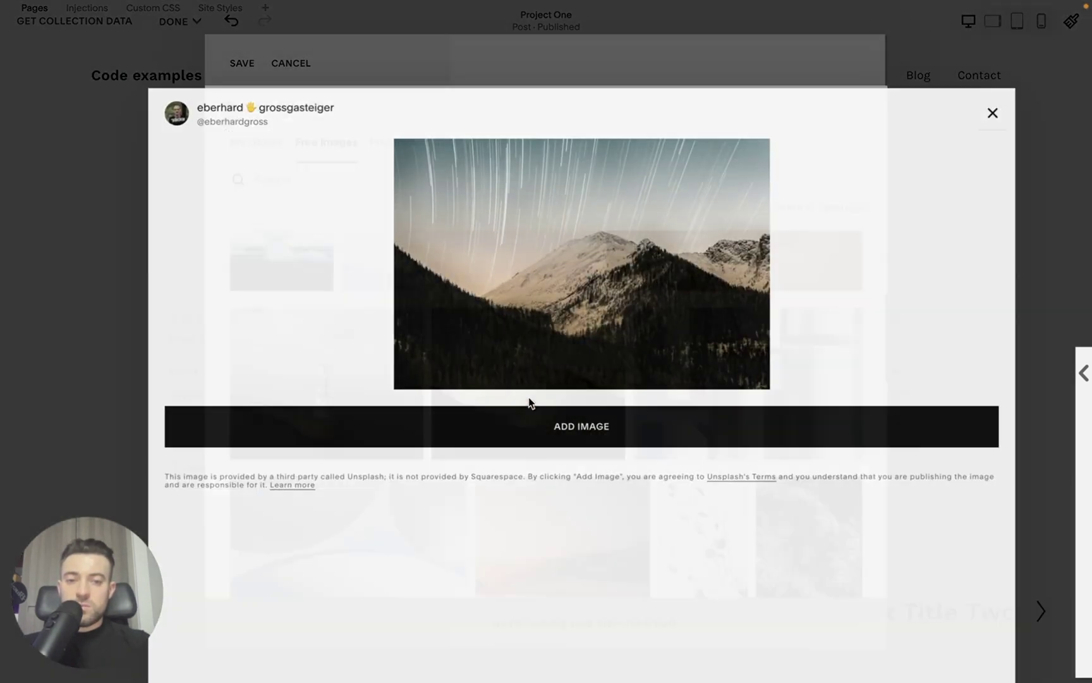
click(692, 445)
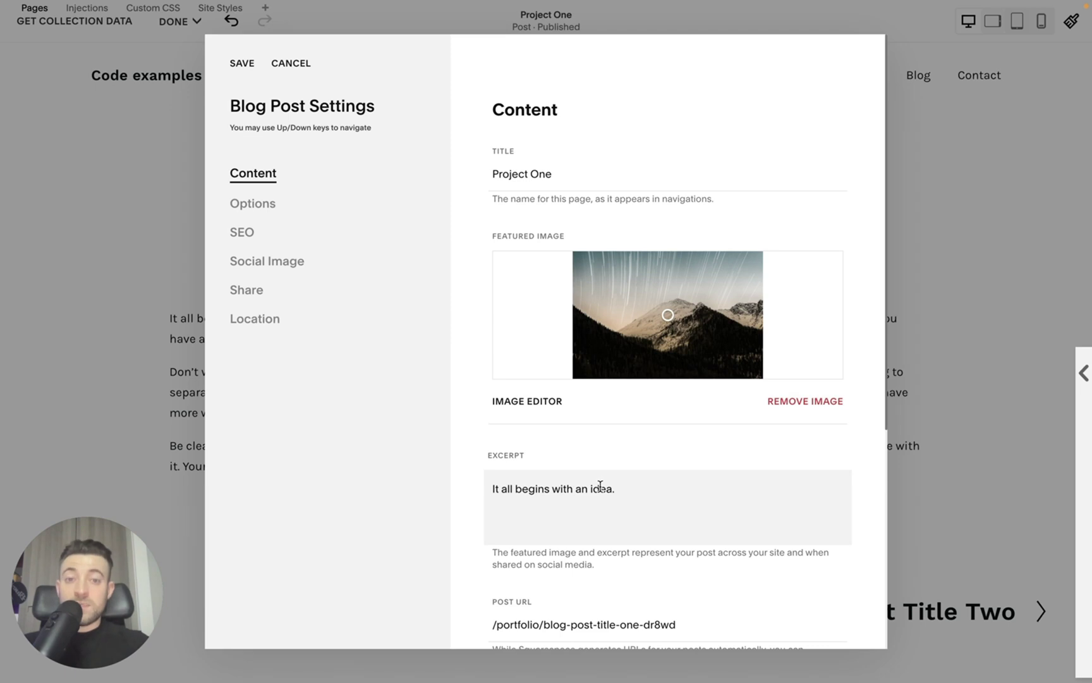
- Replace the excerpt text with 'View project'
triple_click(599, 485)
text(View project)
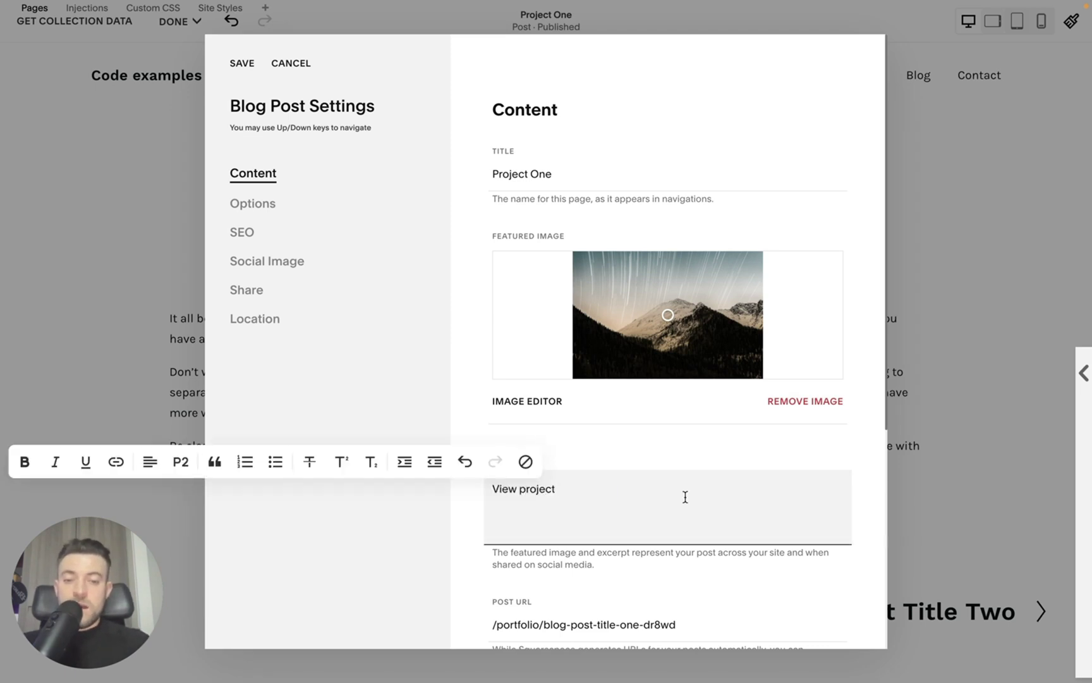
scroll(685, 497, down, 2)
drag(676, 501, 544, 500)
scroll(666, 385, up, 2)
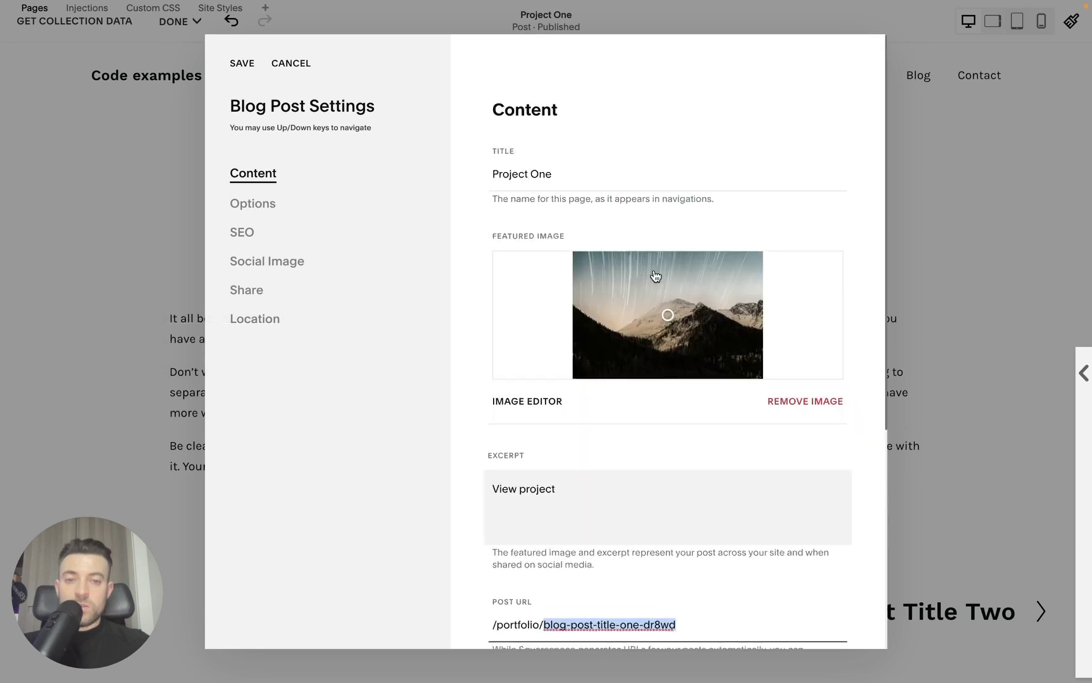
- Set the post URL slug to project-one
triple_click(524, 174)
scroll(558, 201, down, 5)
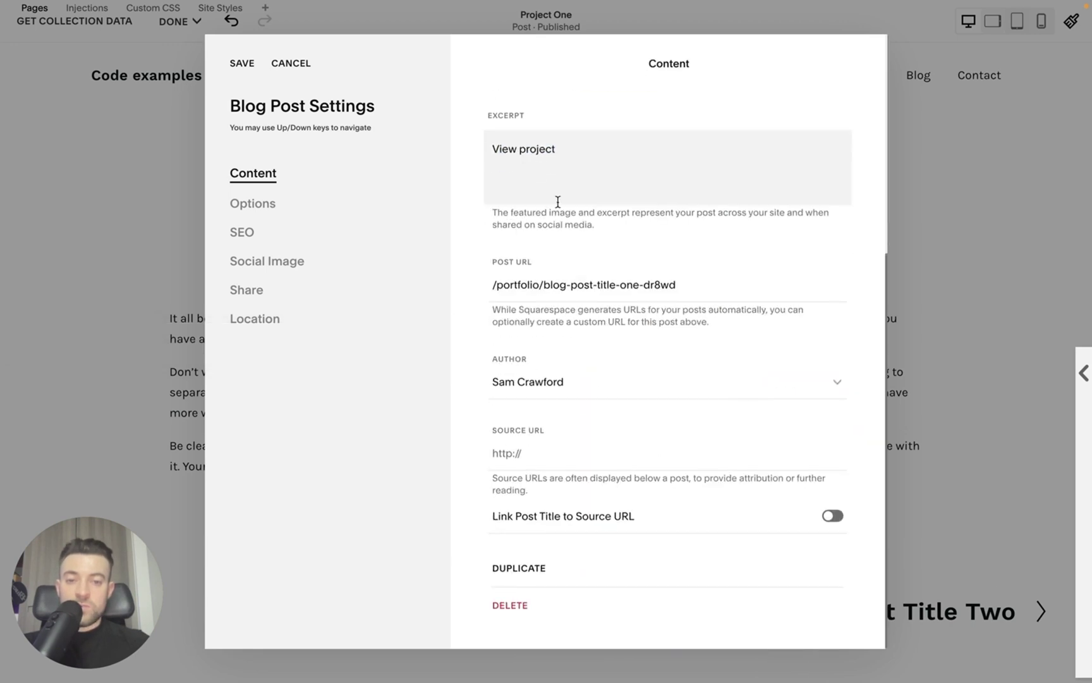
triple_click(628, 275)
text(project-one)
- Link the 'View project' excerpt to /portfolio/project and save the post settings
triple_click(530, 142)
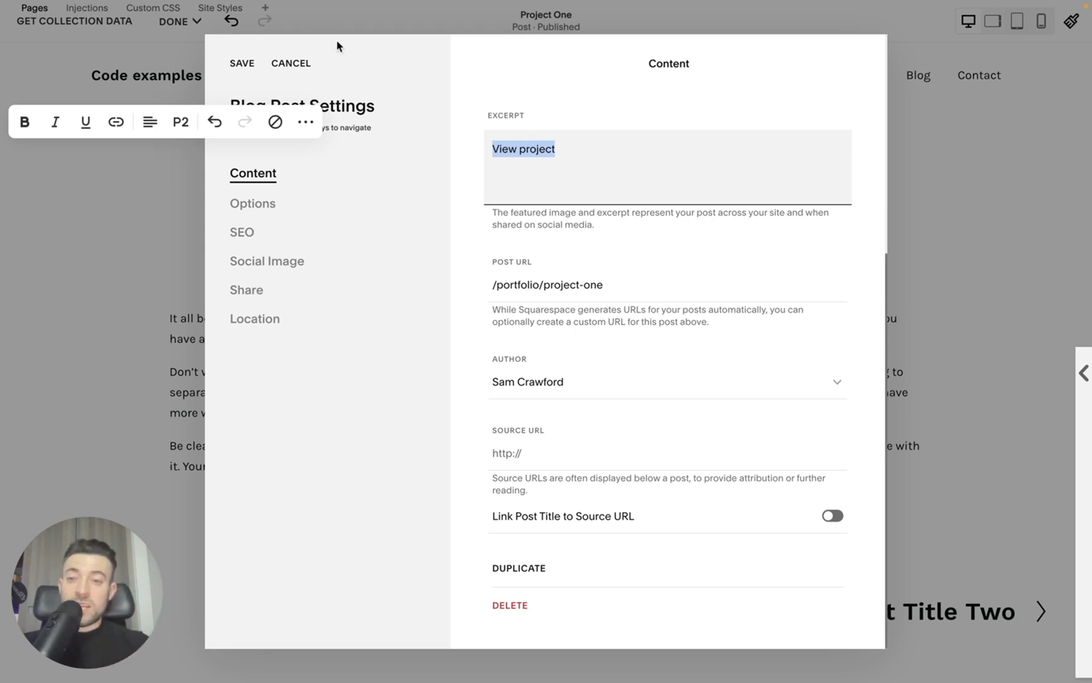
click(116, 122)
click(132, 202)
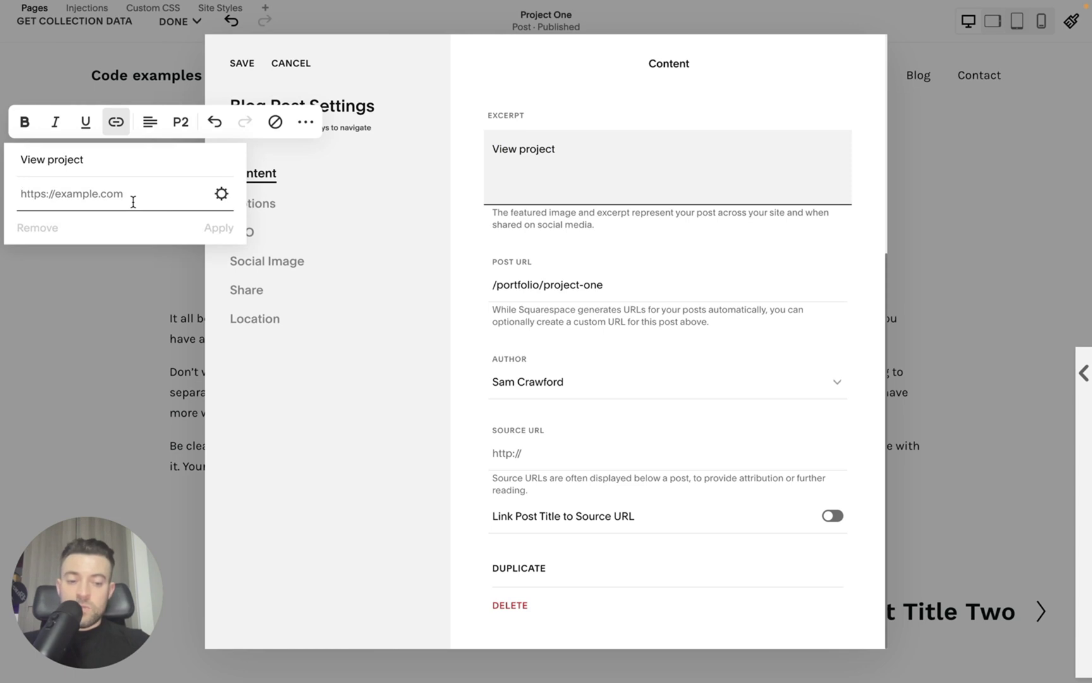
text(/portfol)
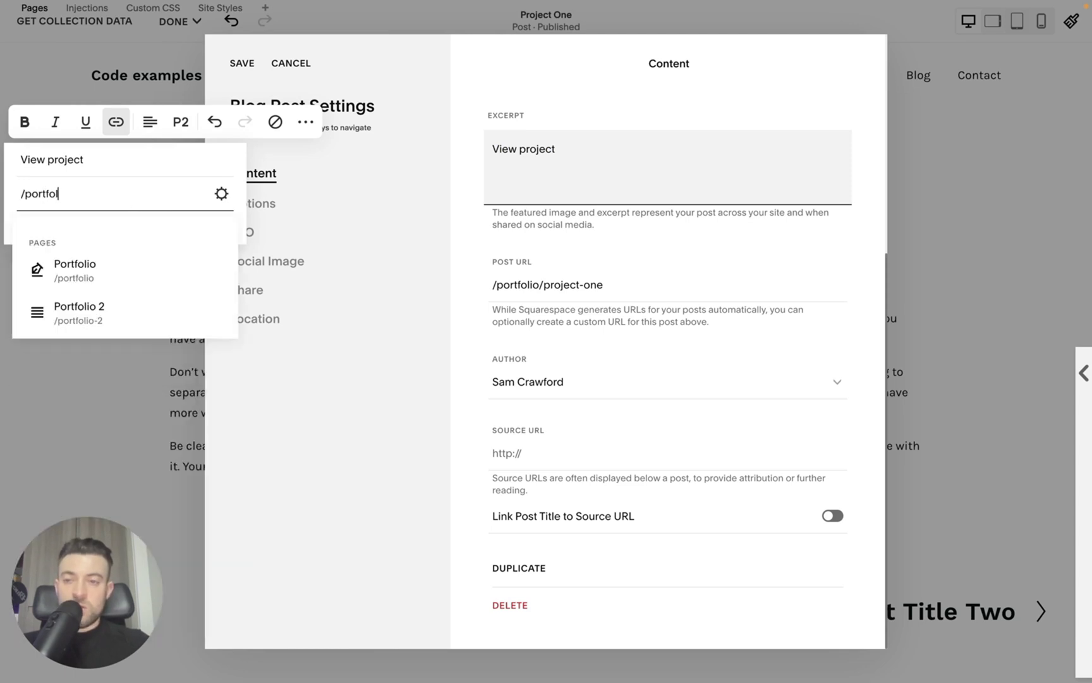
text(io/project-one)
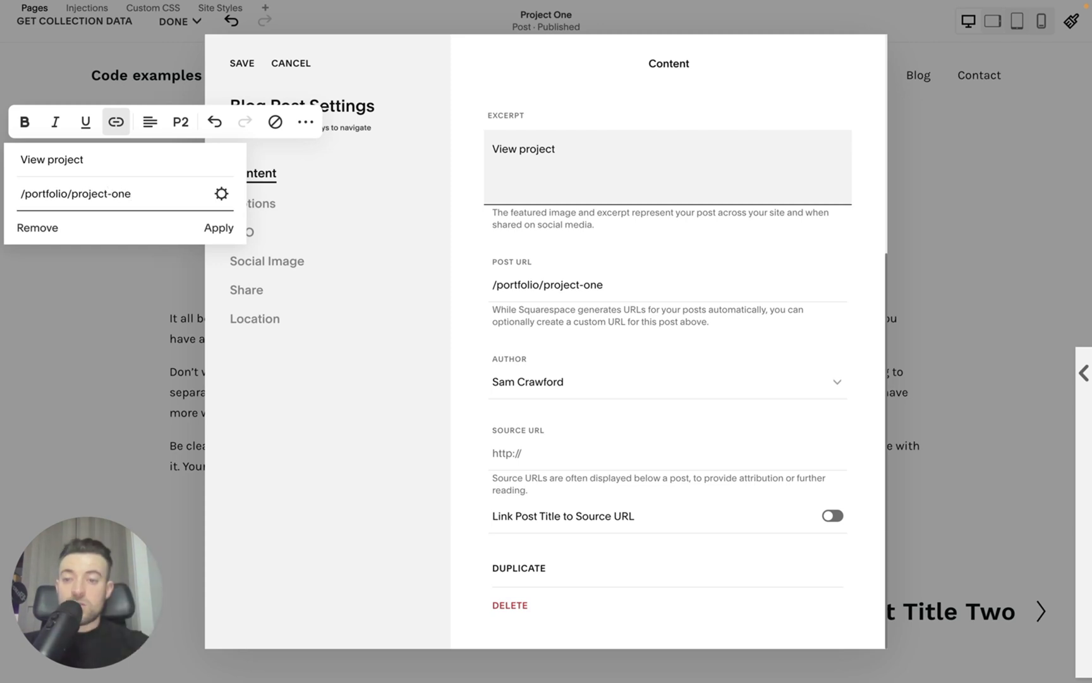
click(220, 229)
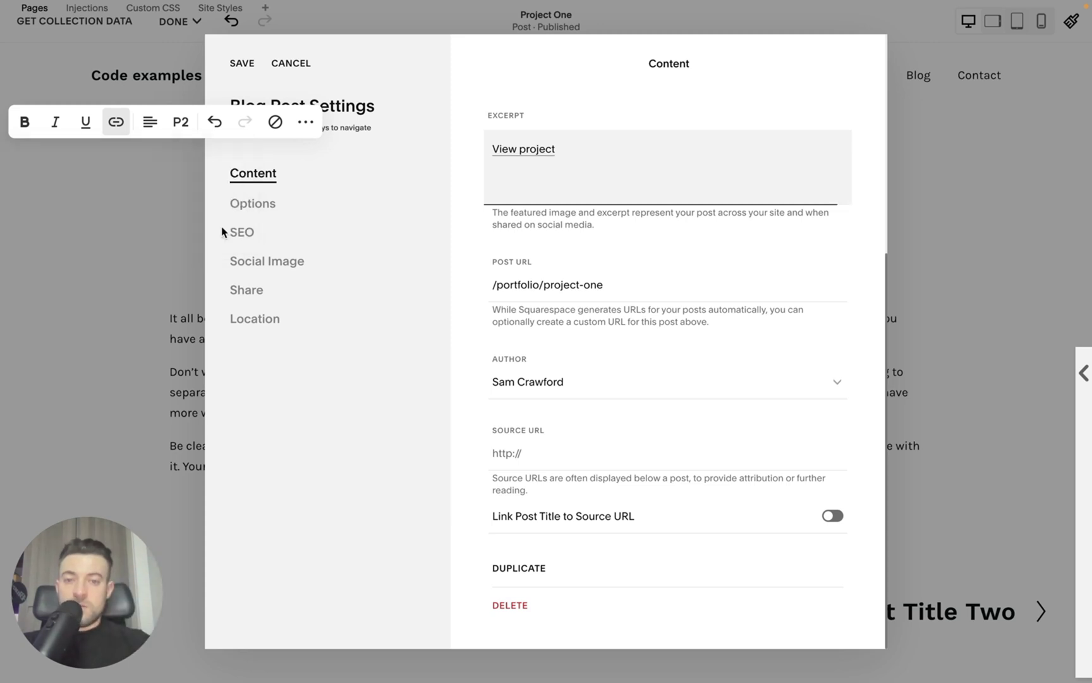
click(242, 63)
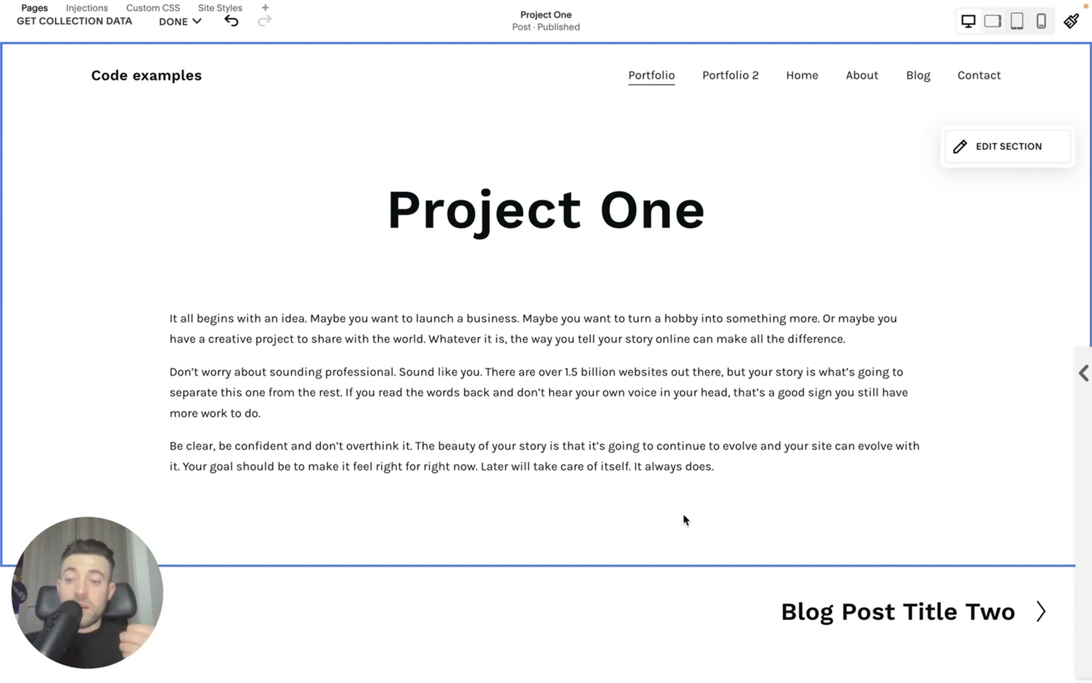
- Replace the placeholder body with a bold 'Industry' label over 'Add industry here'
drag(731, 464, 168, 318)
text(Indust)
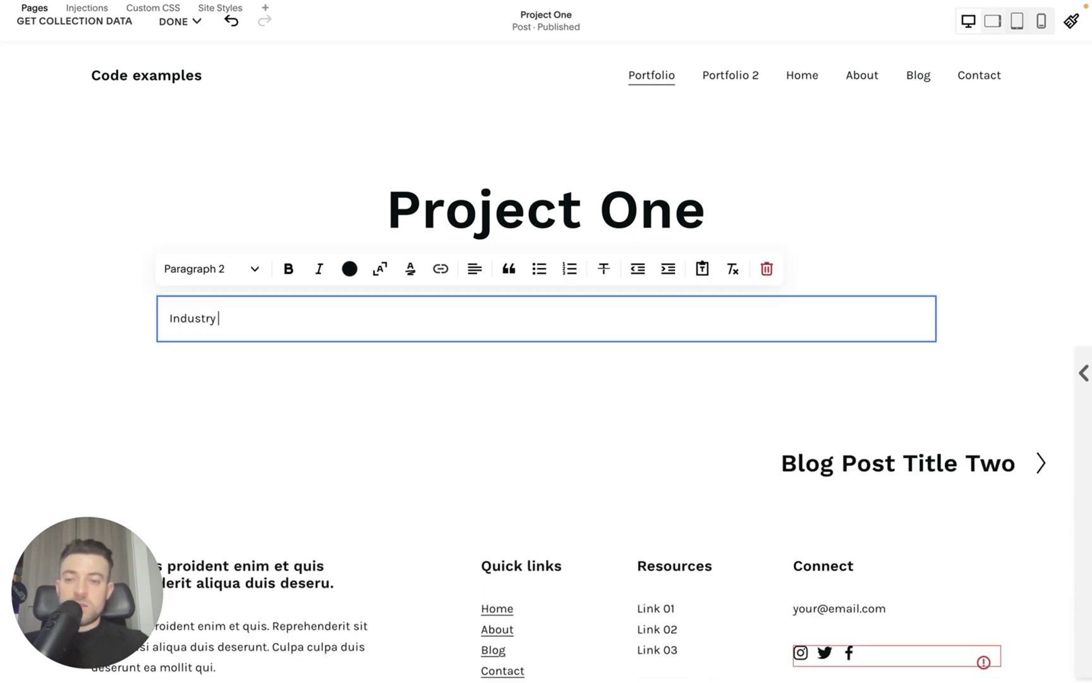
text(ry)
key(Return)
text(Add indust)
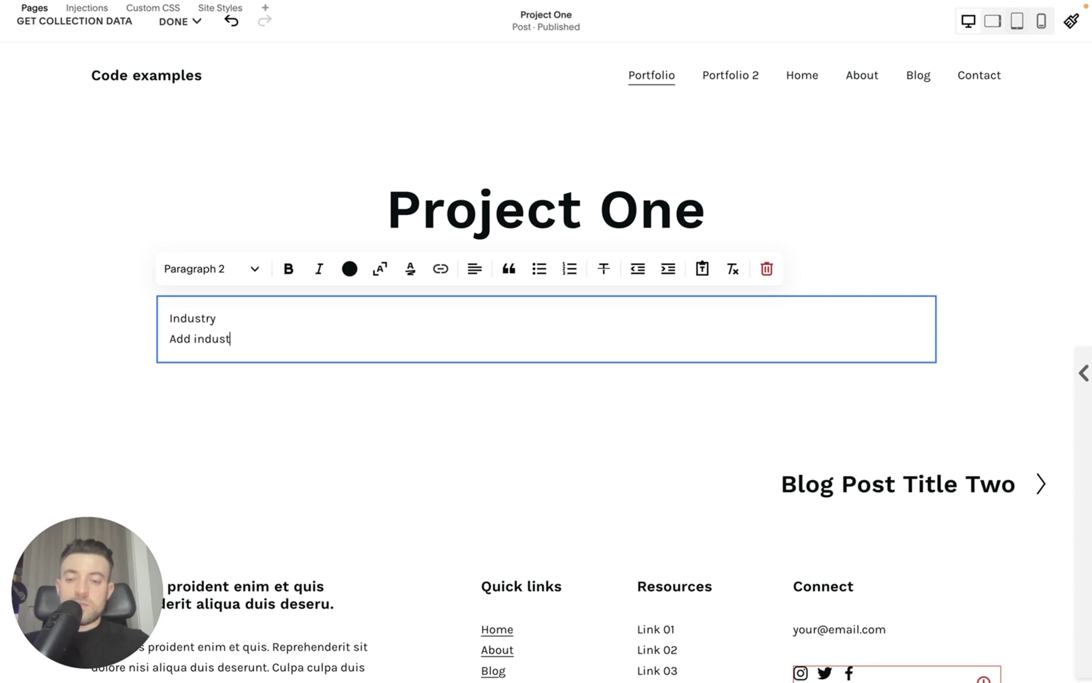
text(ry here)
double_click(187, 319)
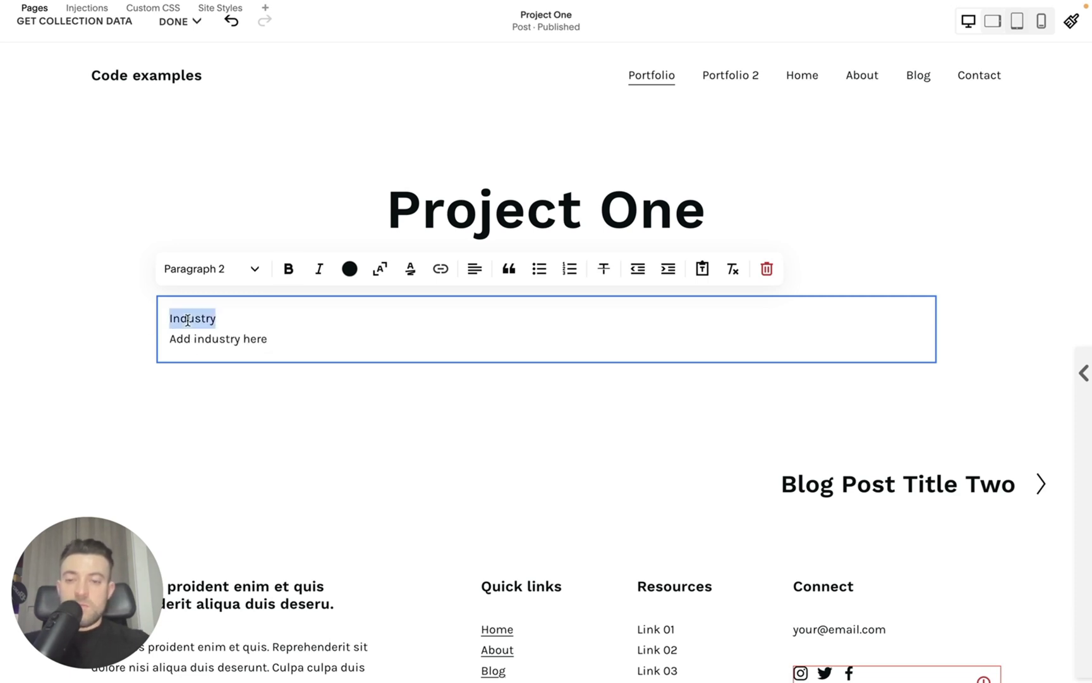
key(ctrl+b)
click(247, 382)
- Insert a divider line, with a pasted lorem ipsum paragraph block above it
click(547, 297)
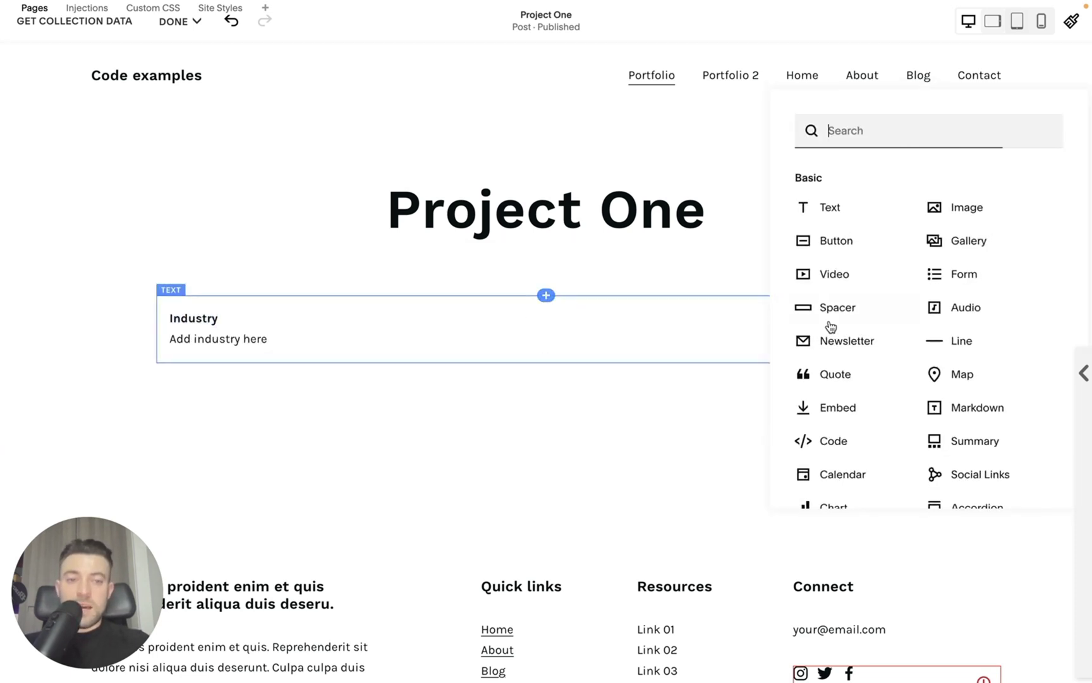
click(955, 355)
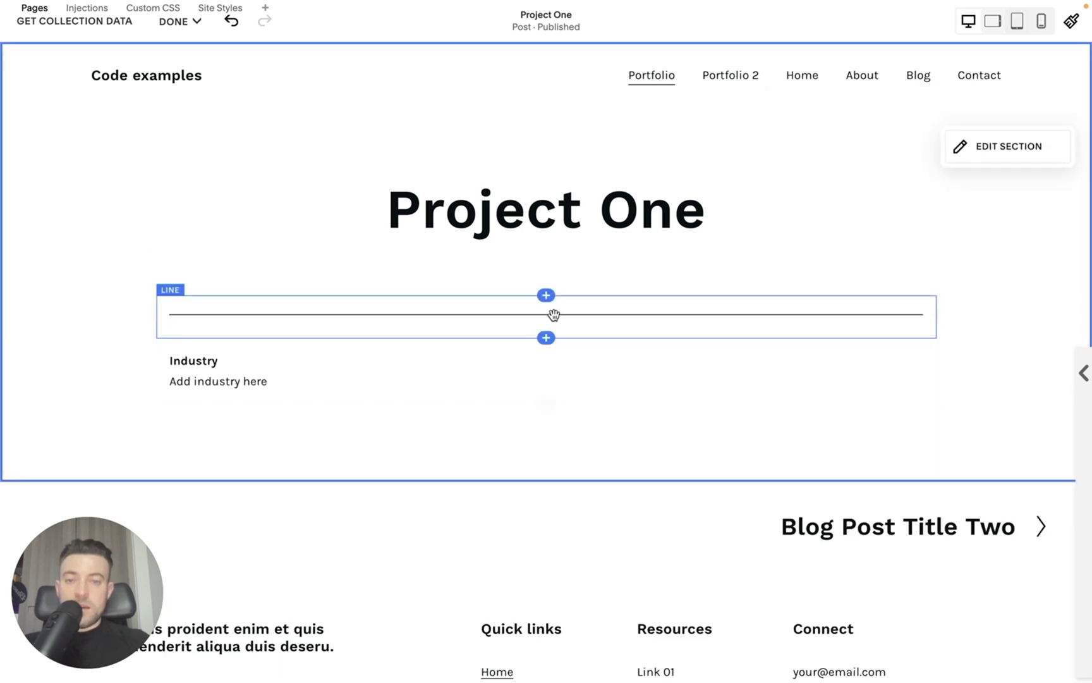
click(546, 296)
click(833, 209)
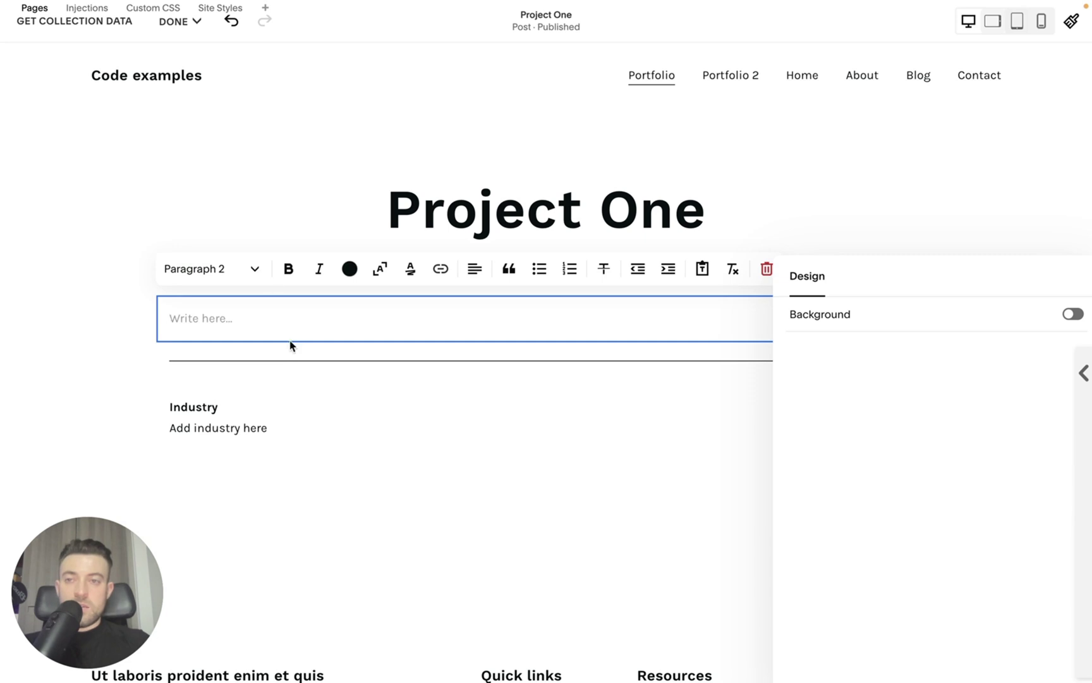
click(285, 316)
text(Lorem ipsum dolor sit amet, consectetur adipiscing elit. In aliquam tortor et ipsum congue malesuada. Sed at urna mi. Nullam dignissim posuere condimentum. Vestibulum sit amet arcu quis mauris consectetur congue. Donec ut lacus ac est vestibulum placerat. Class aptent taciti sociosqu ad litora torquent per conubia nostra, per inceptos himenaeos. Vivamus ut nisi et mauris porttitor imperdiet. Mauris volutpat iaculis lectus id vehicula. Quisque facilisis nibh odio, nec mattis dui sodales sit amet. Nullam finibus consequat turpis, quis convallis quam. Aenean et odio nulla. Quisque nulla ligula, malesuada sit amet nulla in, tincidunt bibendum sapien. Suspendisse eros leo, tincidunt in mauris non, tincidunt fringilla neque.)
click(100, 371)
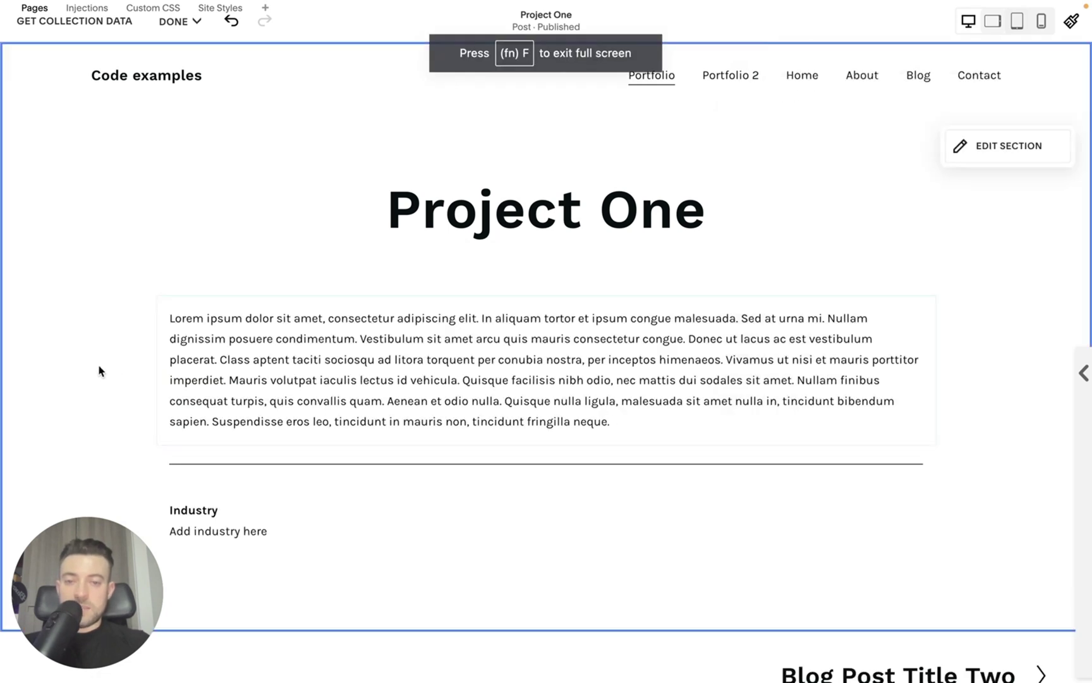
scroll(99, 371, down, 3)
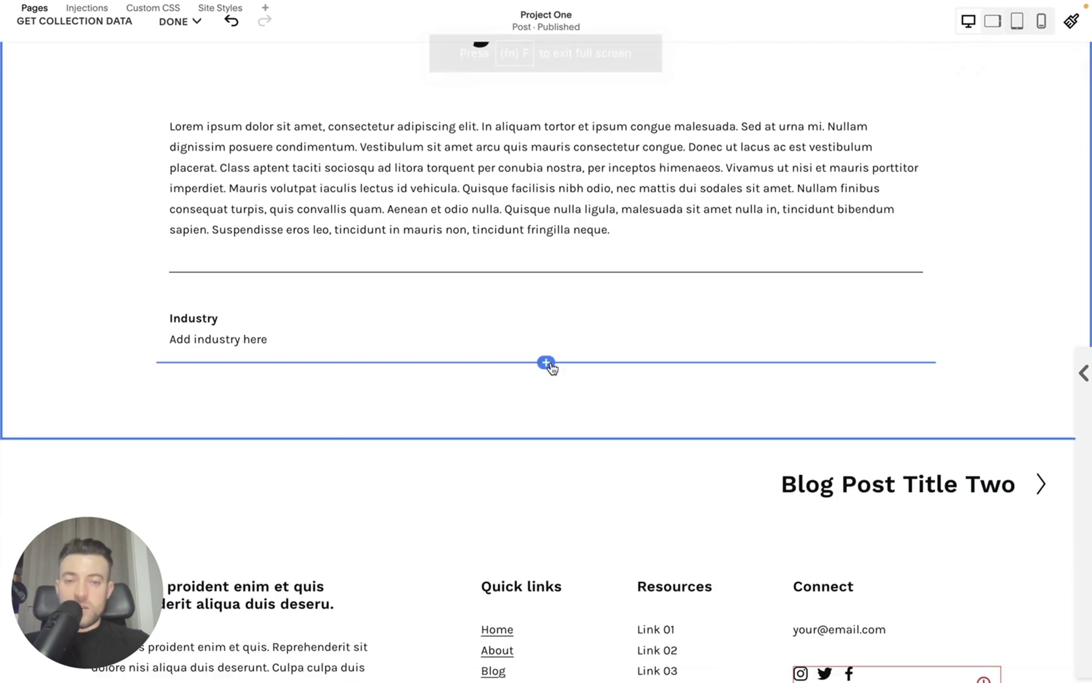
- Add a text block beside Industry with a bold 'Client name' label and placeholder line
click(547, 364)
click(828, 273)
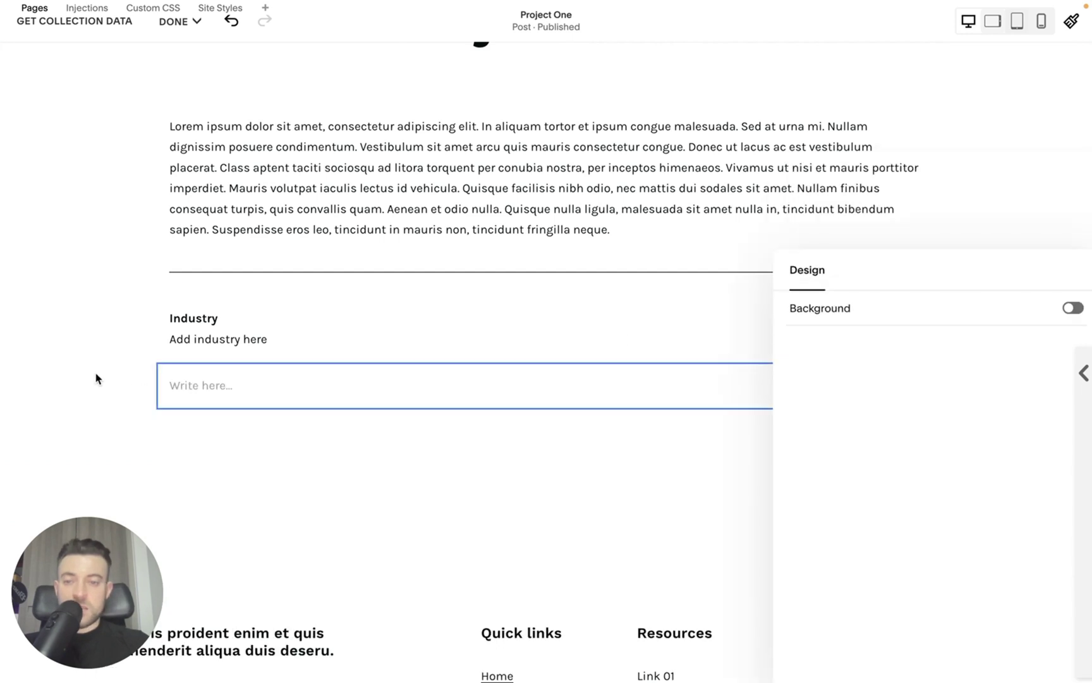
drag(214, 362, 921, 332)
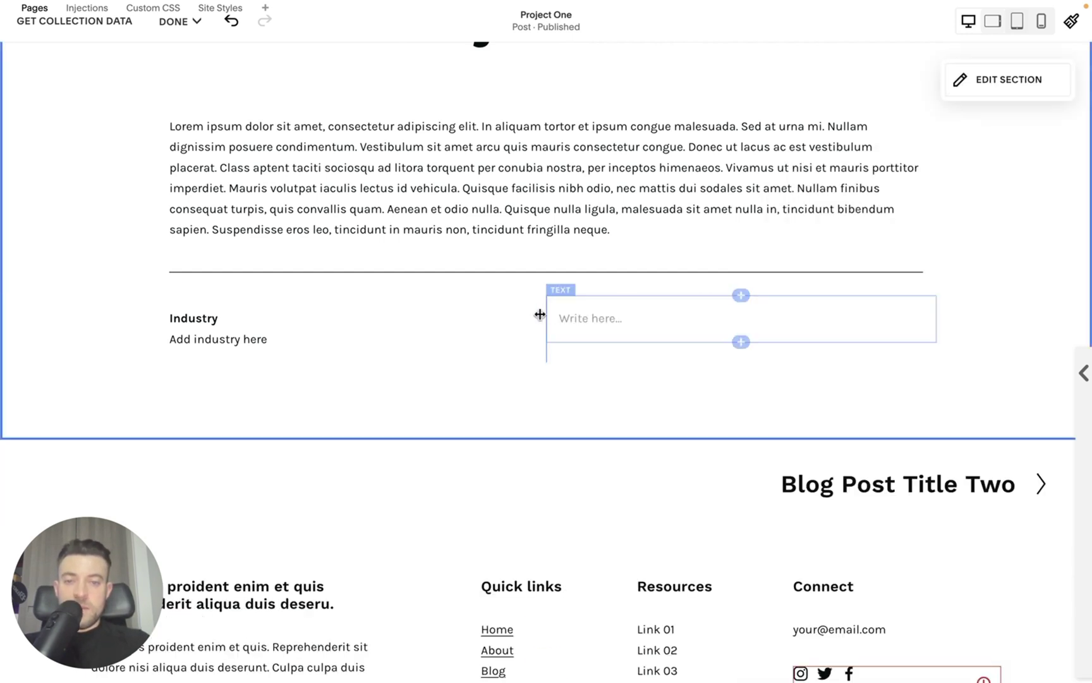
drag(539, 314, 357, 317)
click(406, 318)
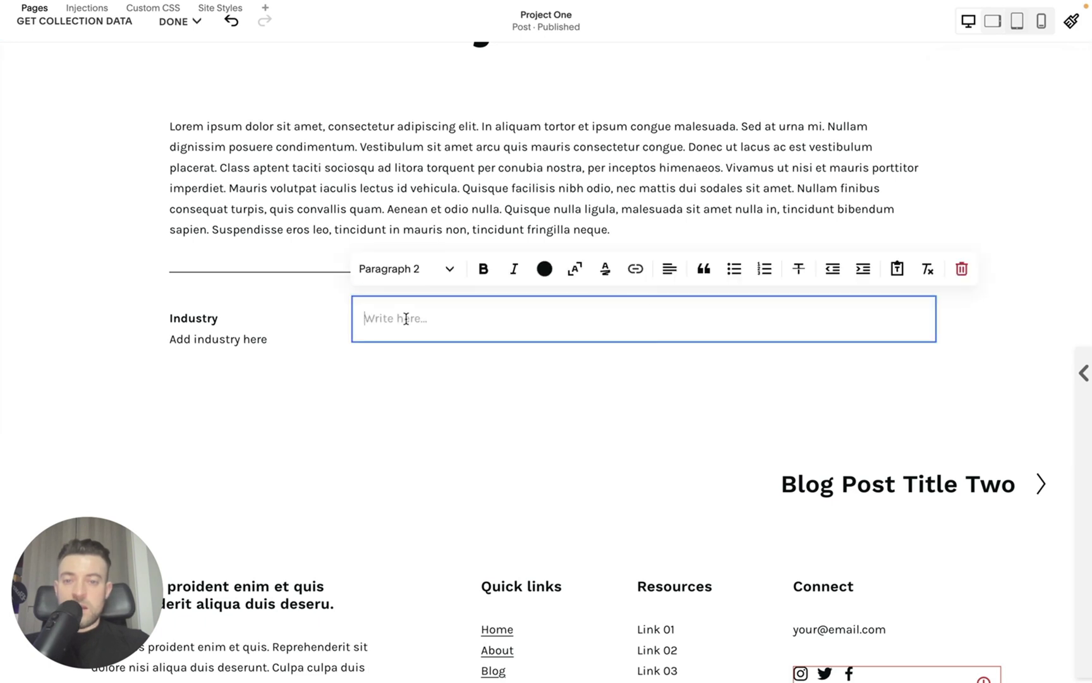
text(Client name)
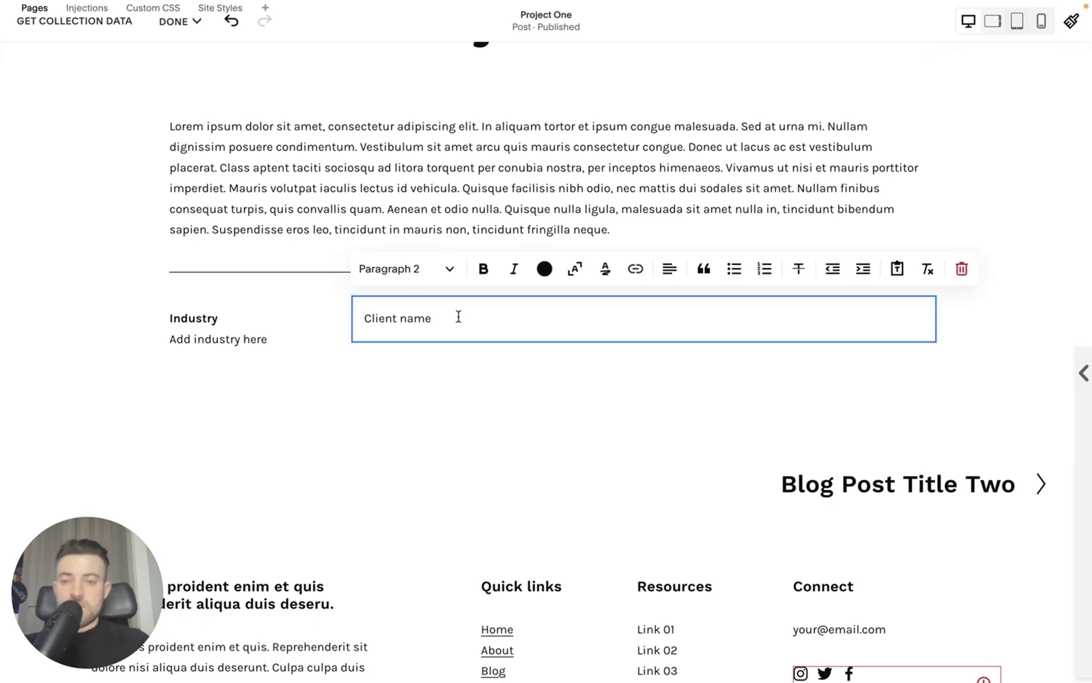
key(Return)
text(Client name here)
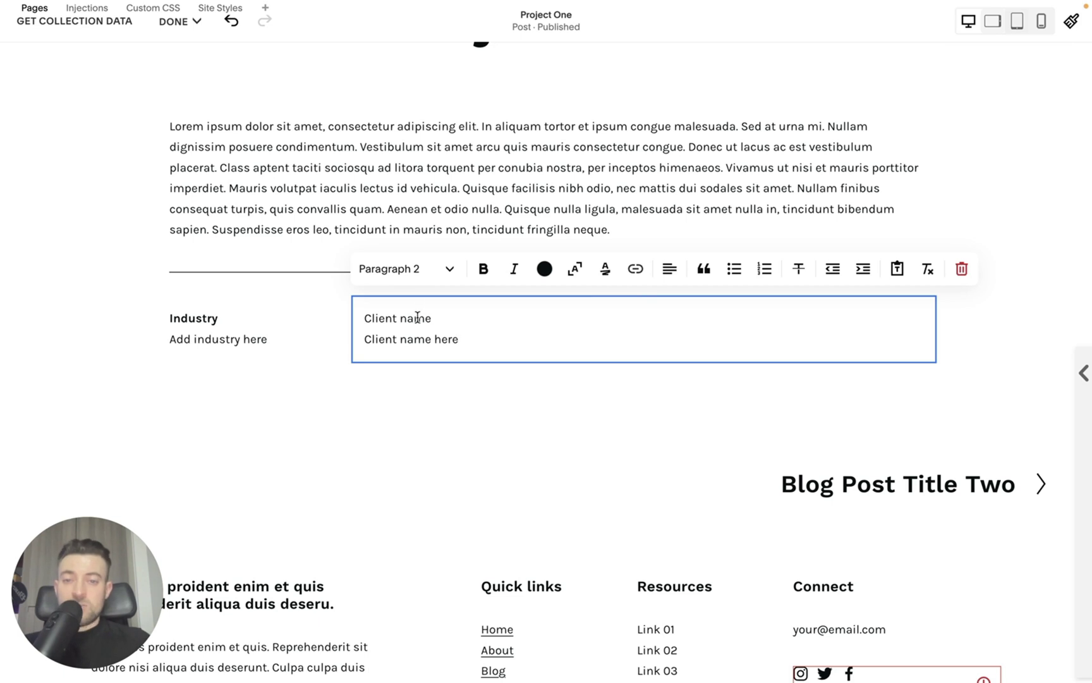
double_click(418, 318)
drag(417, 317, 369, 318)
key(ctrl+b)
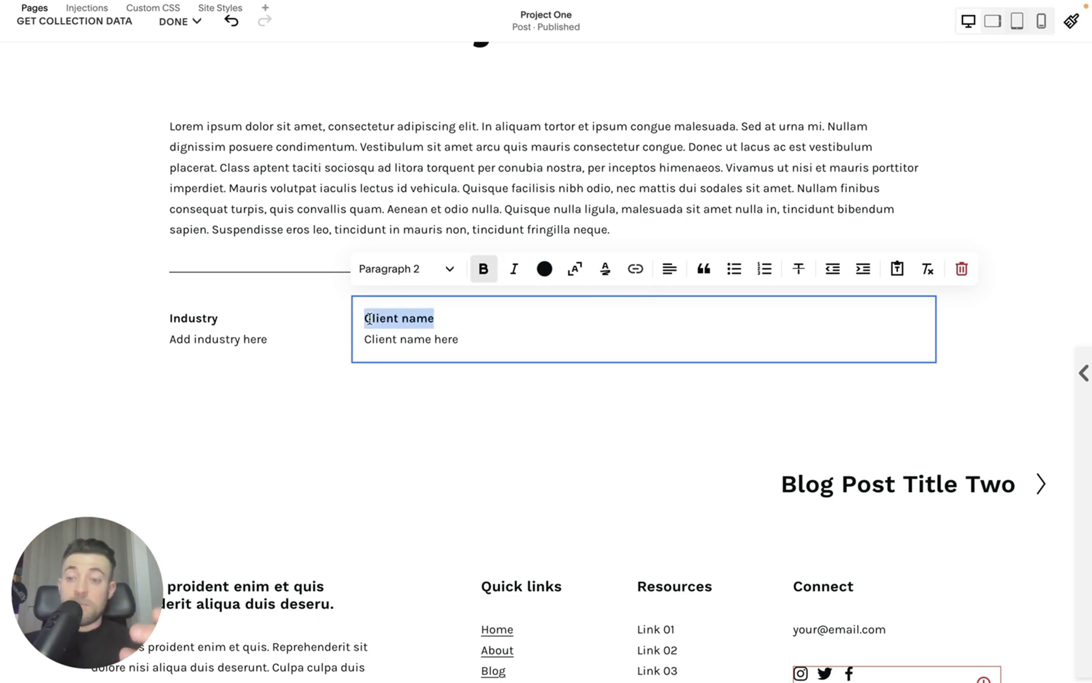
click(440, 383)
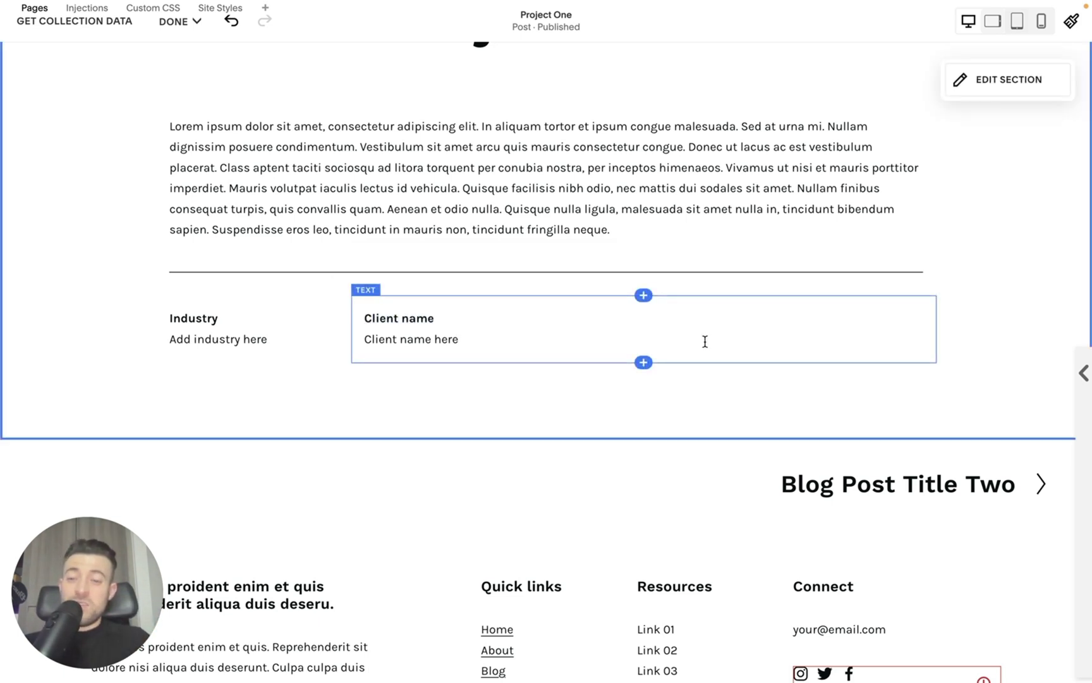
- Add a Budget text block to the right with its £000,000 placeholder value
click(643, 362)
click(822, 276)
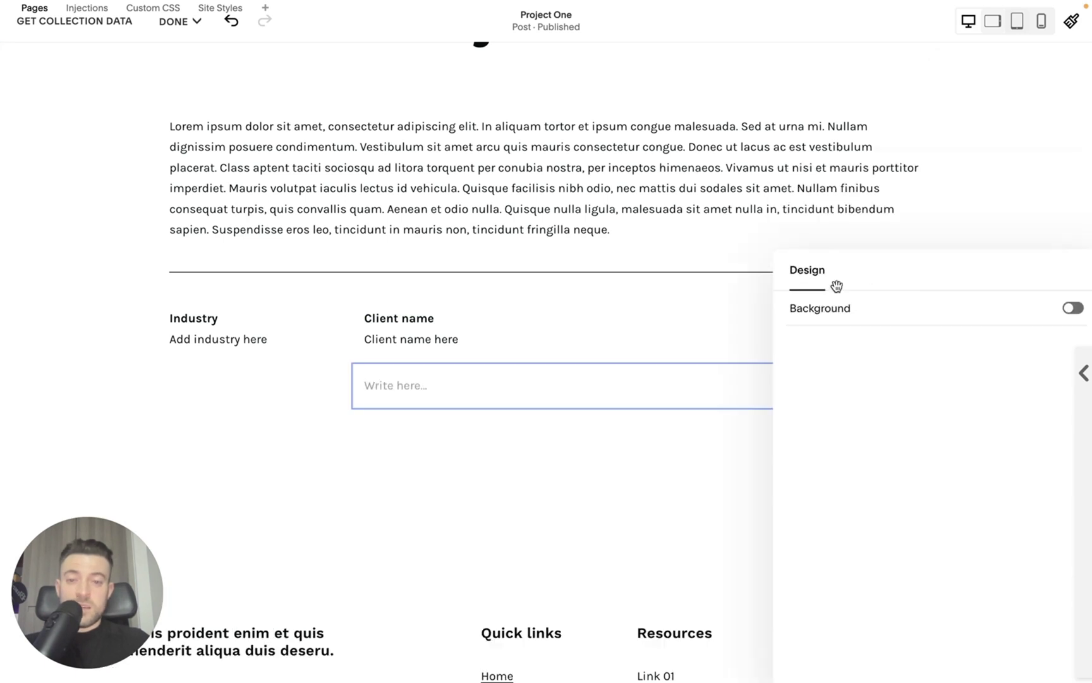
drag(517, 370, 910, 354)
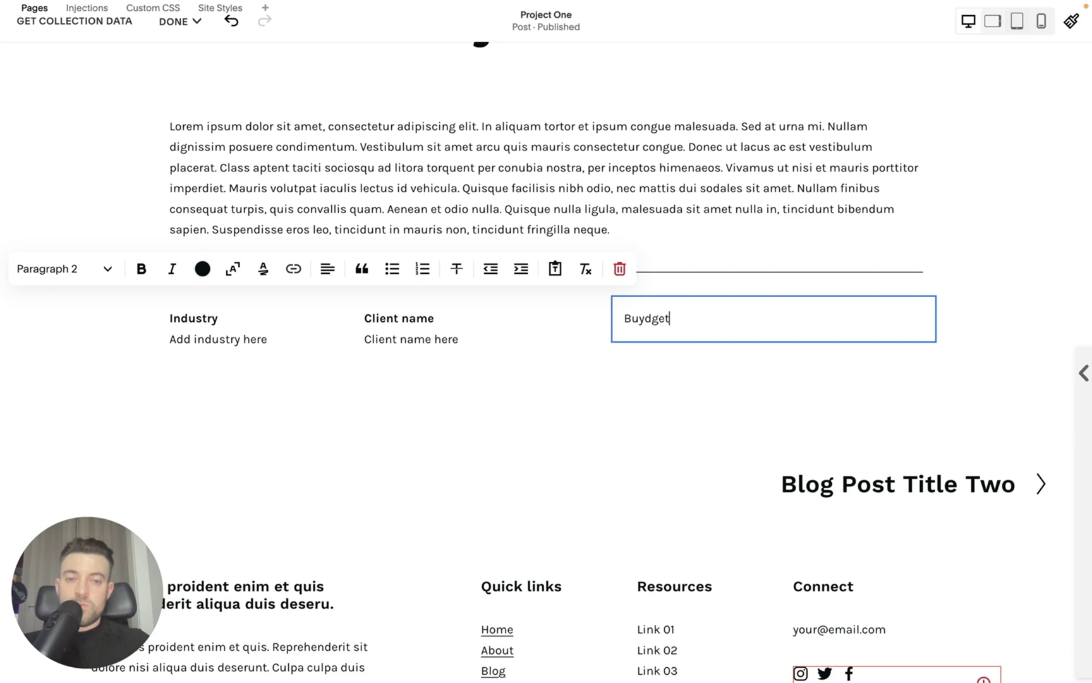
key(Return)
text(£1)
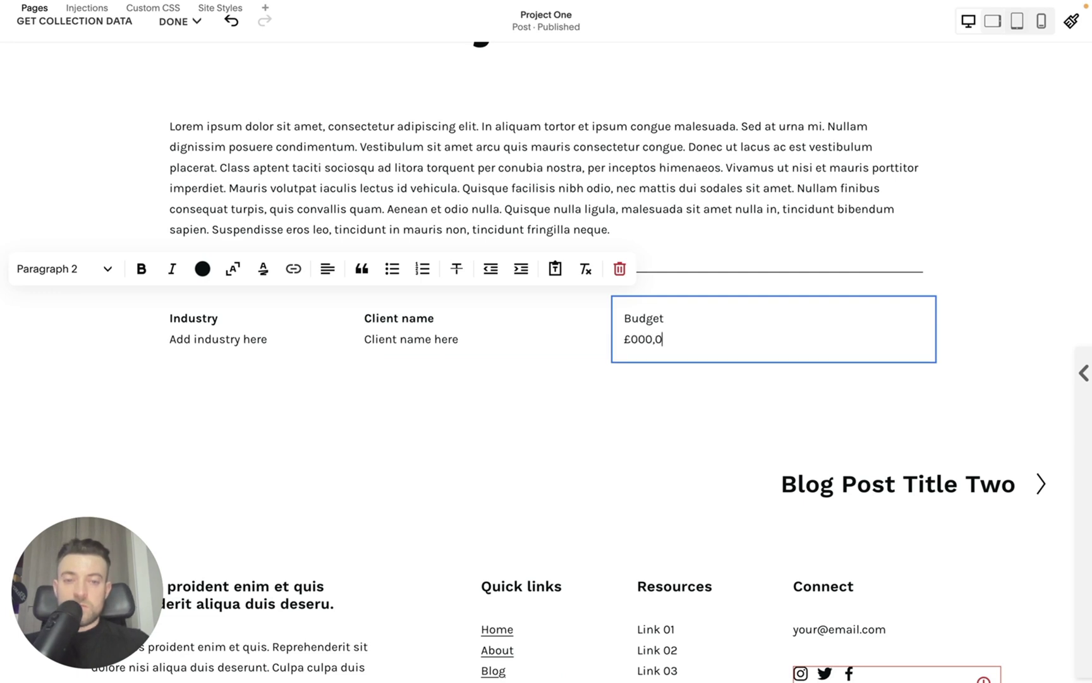
text(00)
click(294, 343)
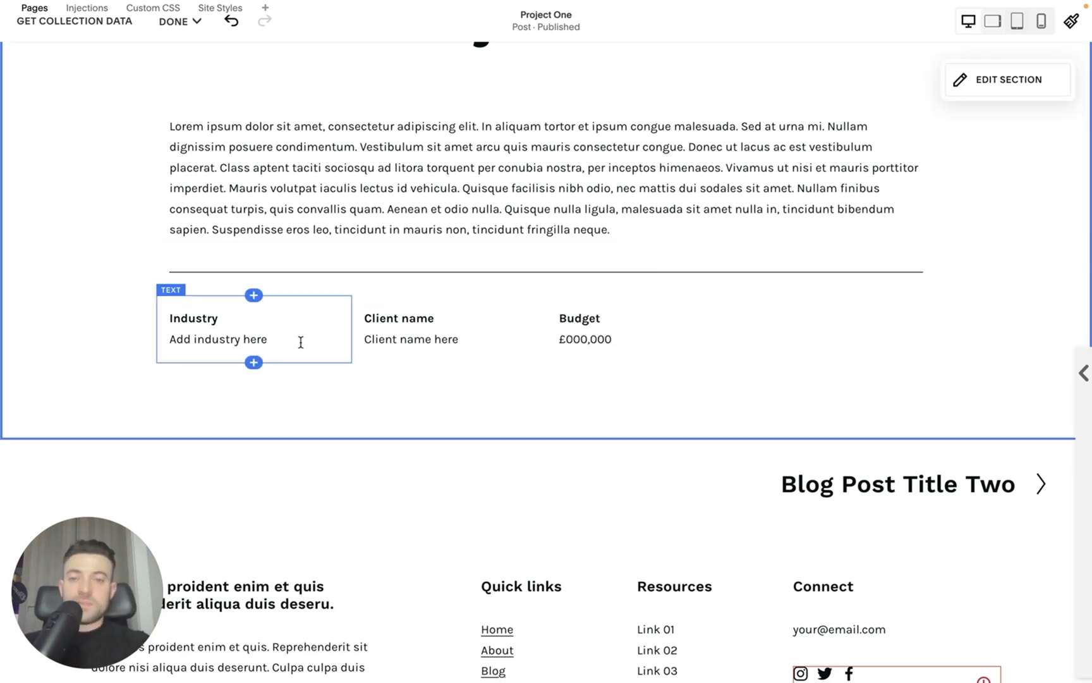
scroll(340, 329, up, 2)
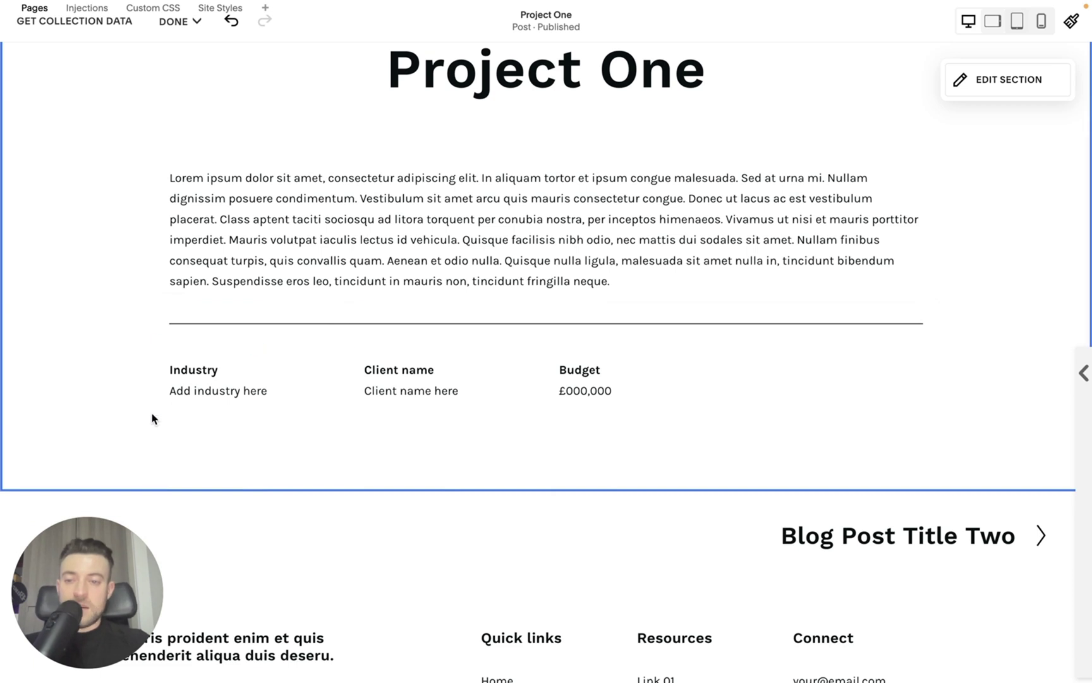
- Add a divider line below the details row and paste the intro paragraph beneath it
click(255, 418)
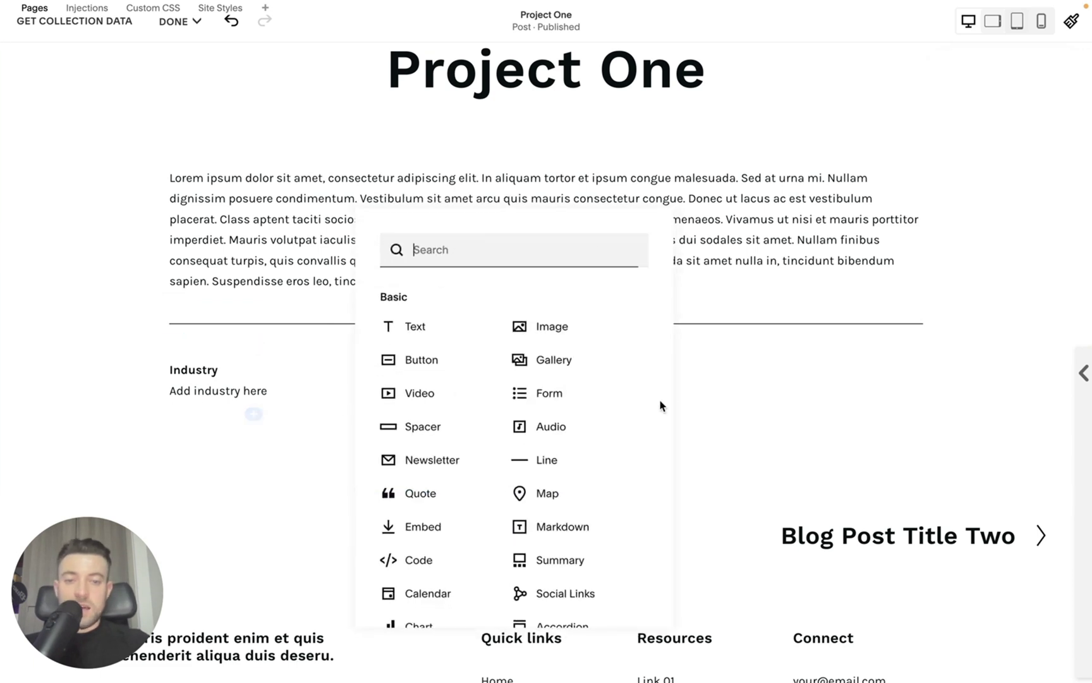
click(539, 459)
triple_click(565, 289)
key(ctrl+c)
click(562, 479)
click(548, 457)
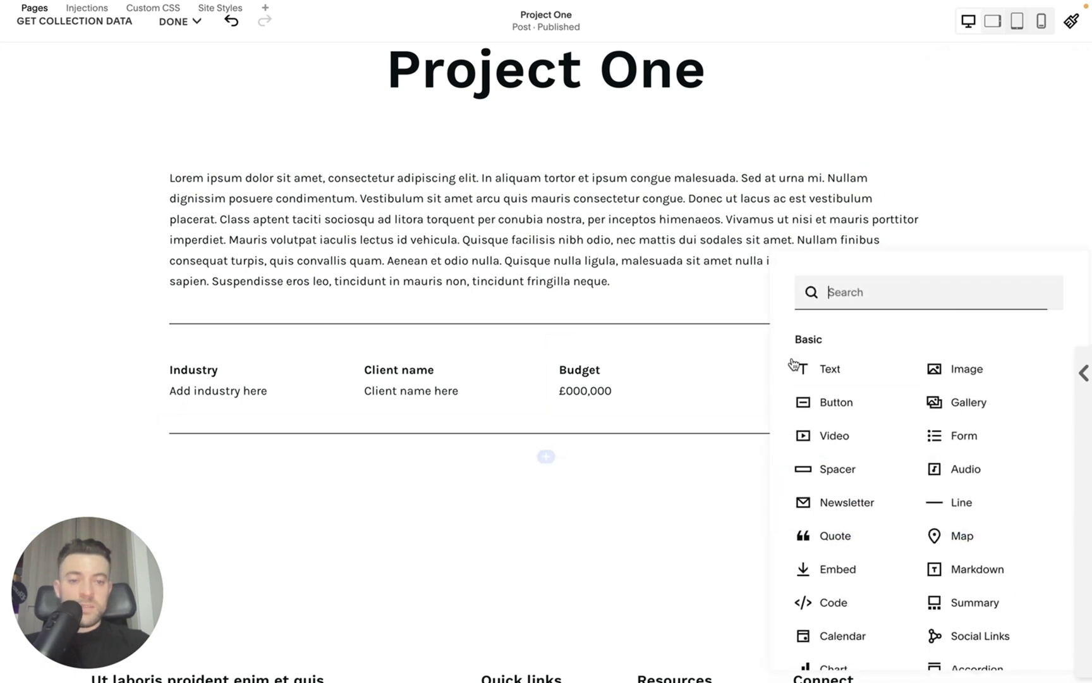
click(798, 363)
key(ctrl+v)
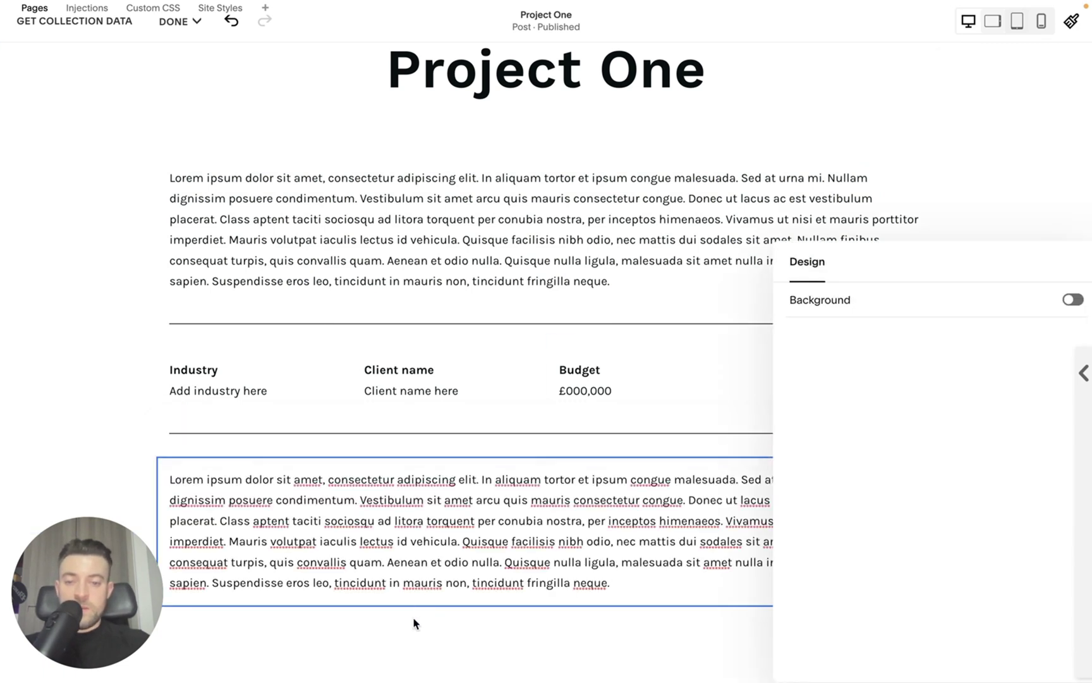
scroll(414, 624, down, 3)
- Add an image block using the free stock photo of white cylinders
click(547, 394)
click(973, 303)
click(878, 378)
click(878, 405)
click(334, 148)
click(157, 389)
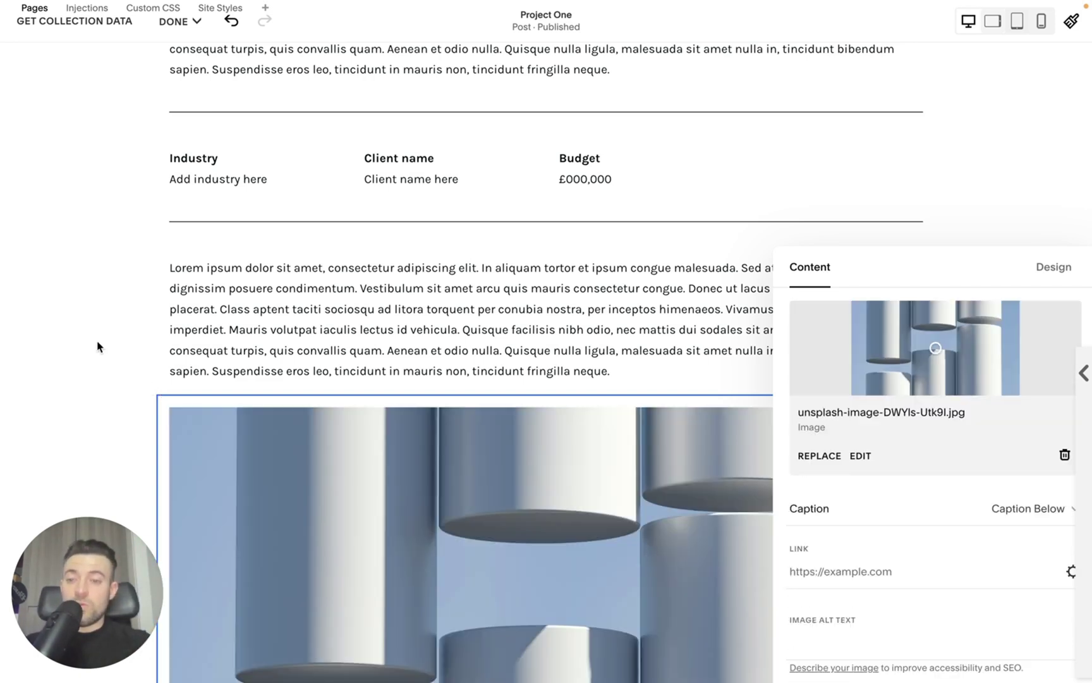
- Under the image, add a 'Boilerplate' Heading 4 with lorem ipsum cut after 'placerat.'
scroll(98, 346, down, 5)
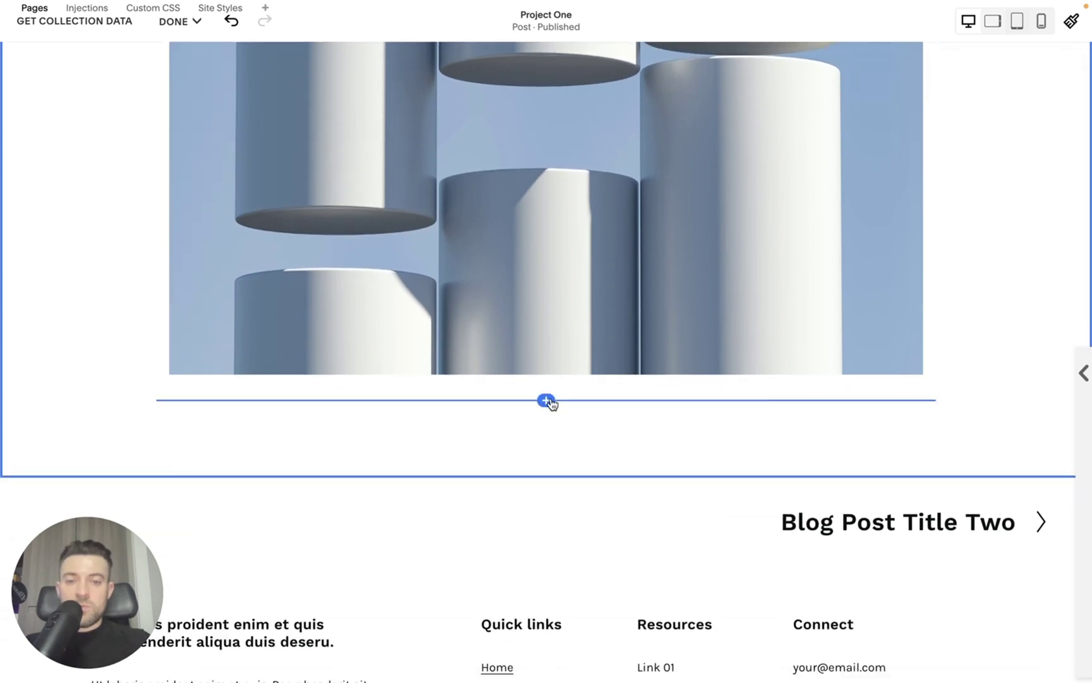
click(546, 397)
click(829, 312)
click(463, 422)
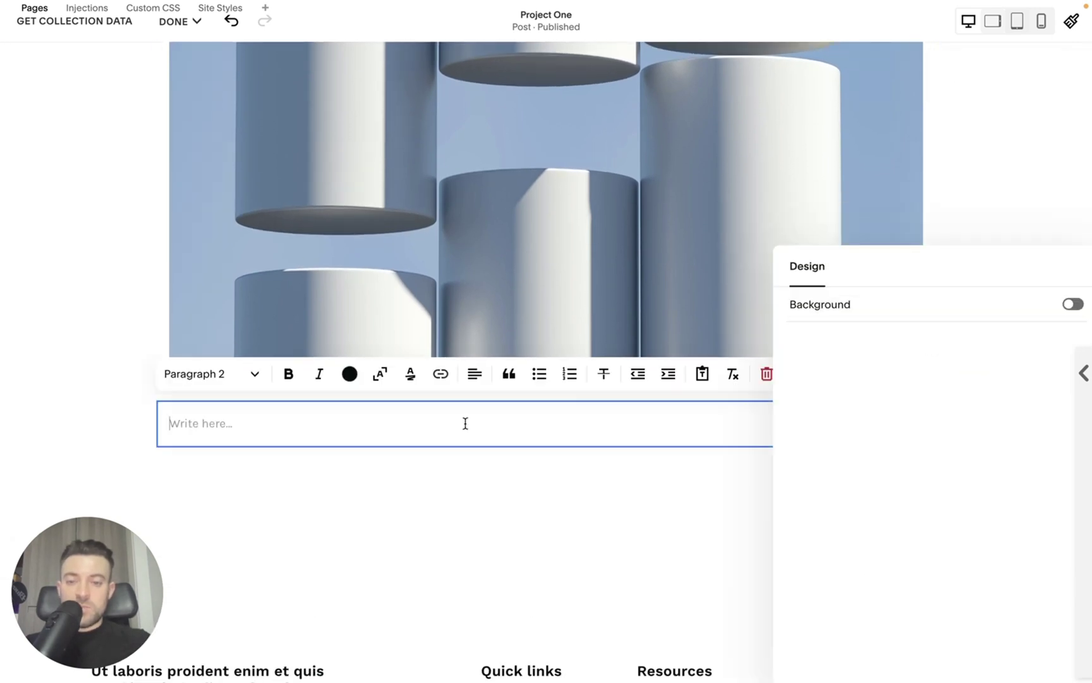
text(Boilerplate)
key(super+alt+4)
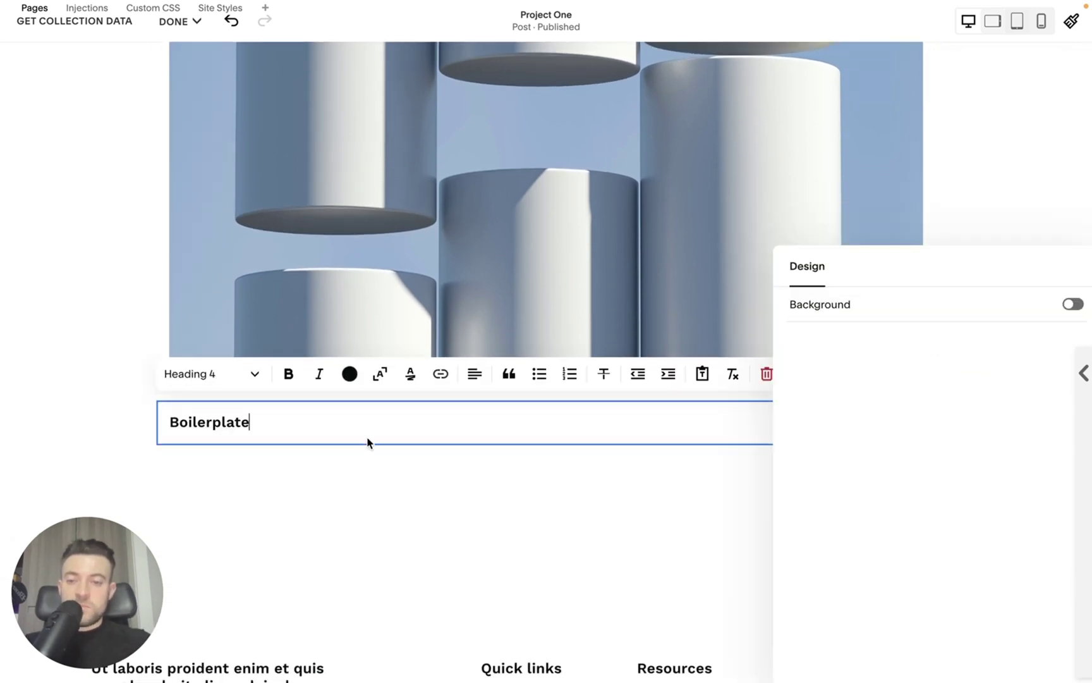
key(Return)
key(super+v)
drag(219, 506, 605, 566)
key(BackSpace)
click(105, 424)
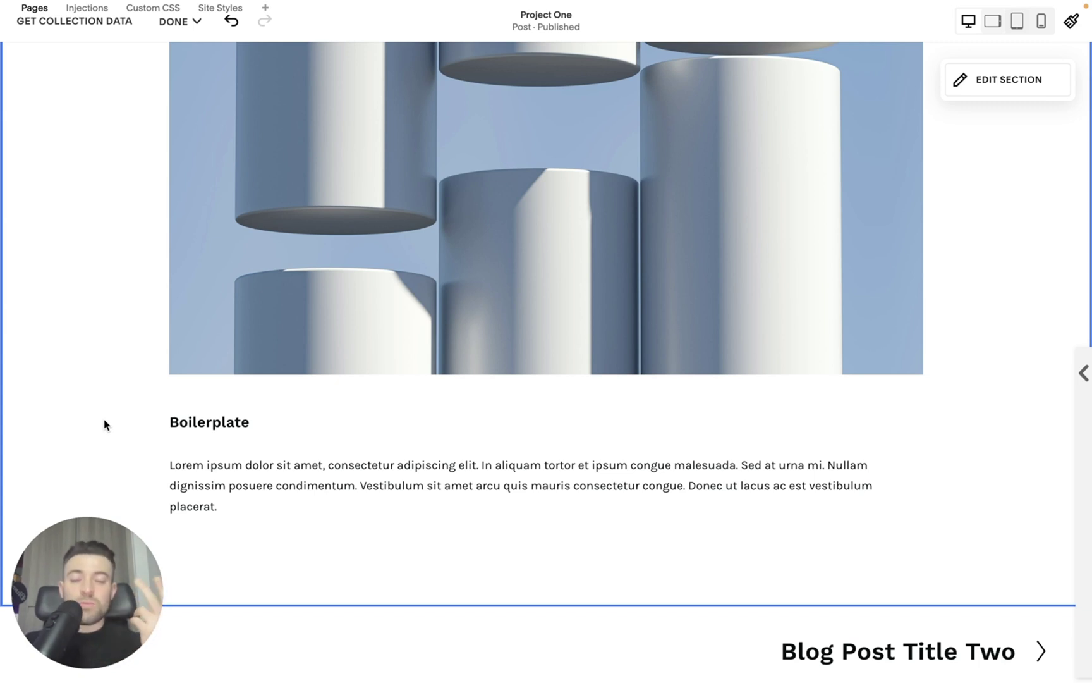
- Insert a Social Links block below the boilerplate with icons aligned left
scroll(104, 424, down, 3)
click(546, 400)
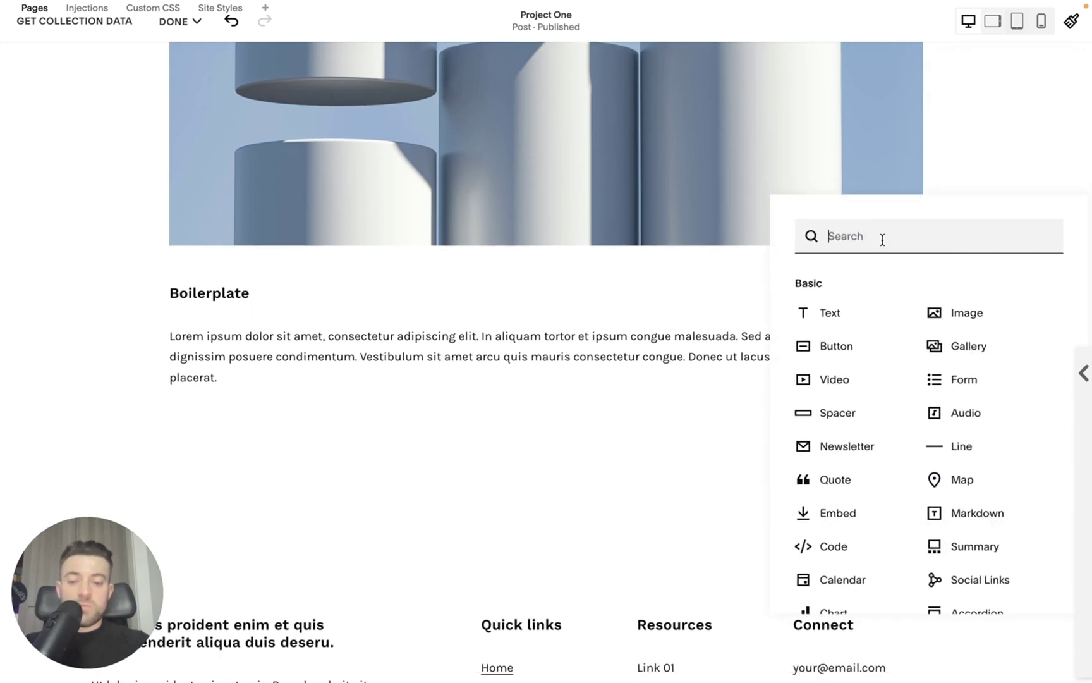
text(social)
click(867, 287)
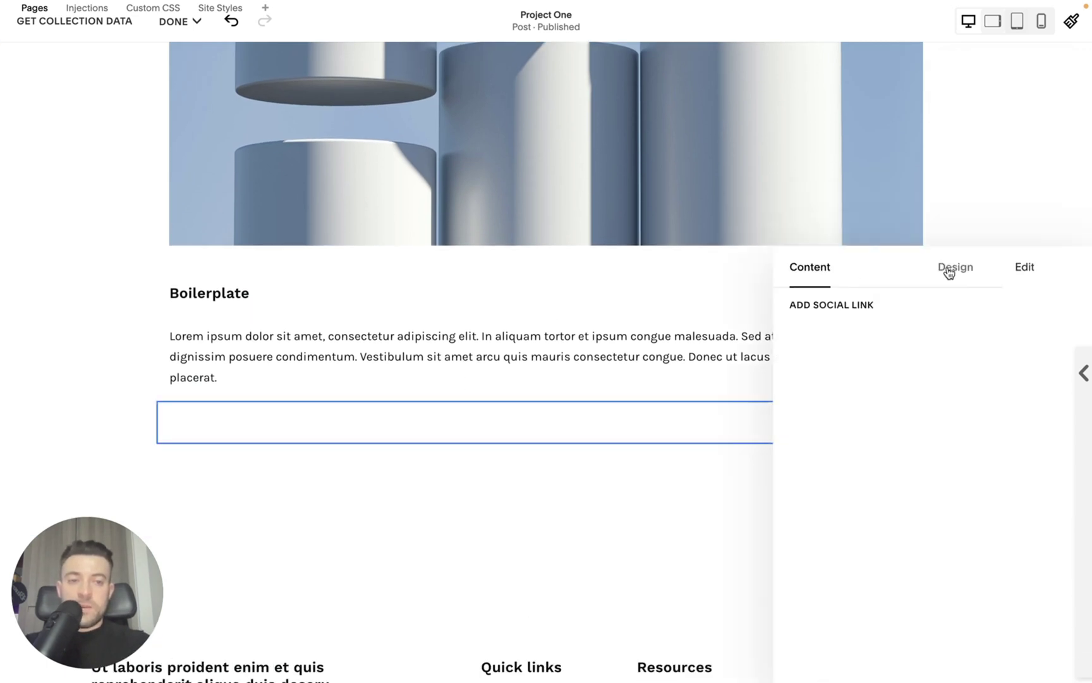
click(957, 273)
click(822, 400)
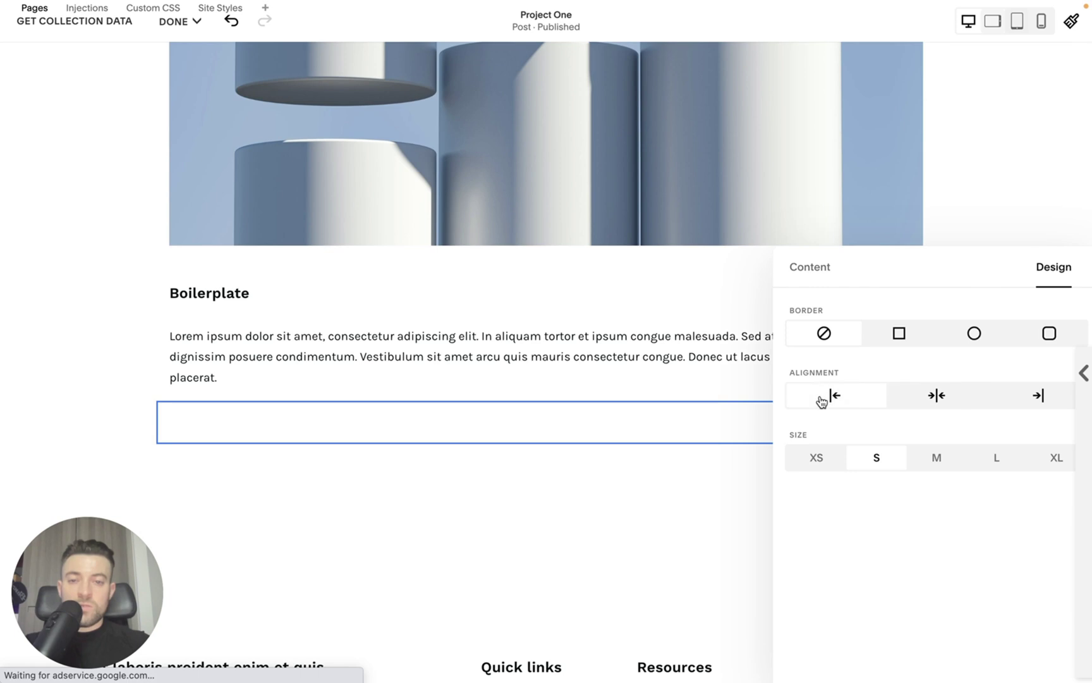
click(829, 271)
- Add instagram.com and linkedin.com links, correcting the 'linkedin.ocm' typo
click(875, 330)
text(instag)
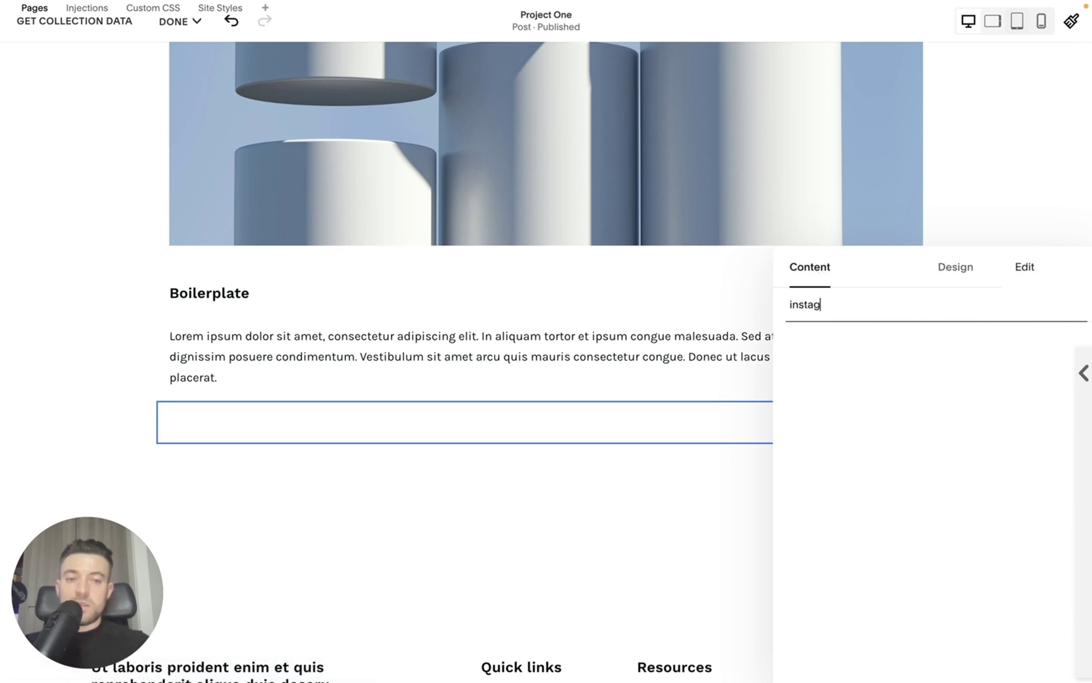
text(ram.com)
key(Return)
text(linkedin.ocm)
key(Return)
click(897, 365)
text(linked)
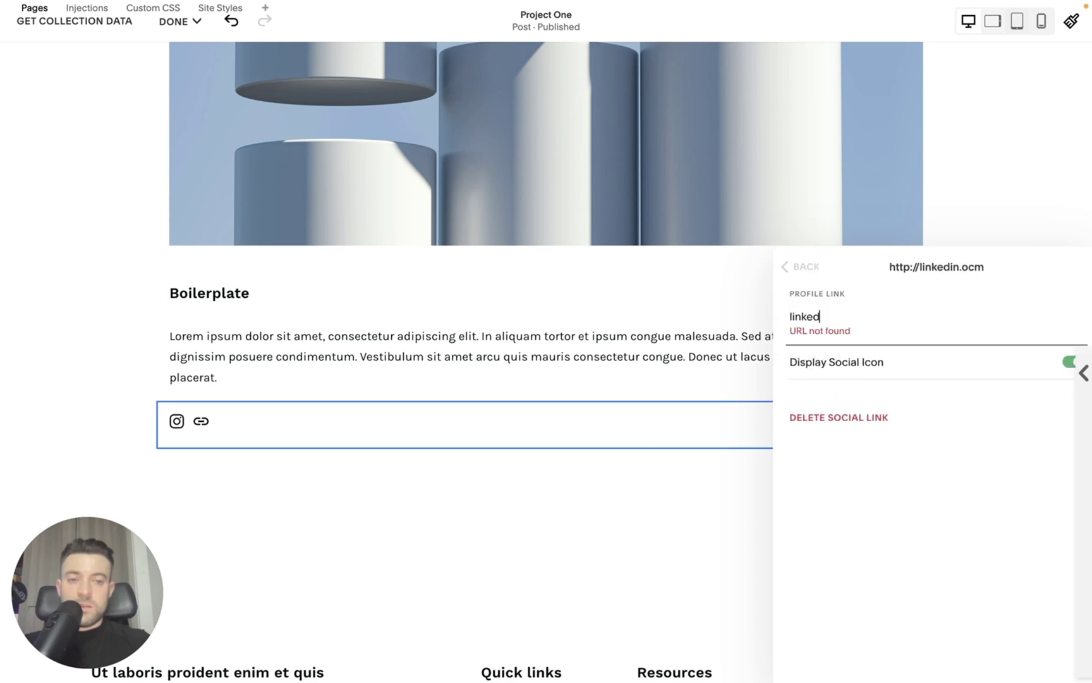
text(in.com)
key(Return)
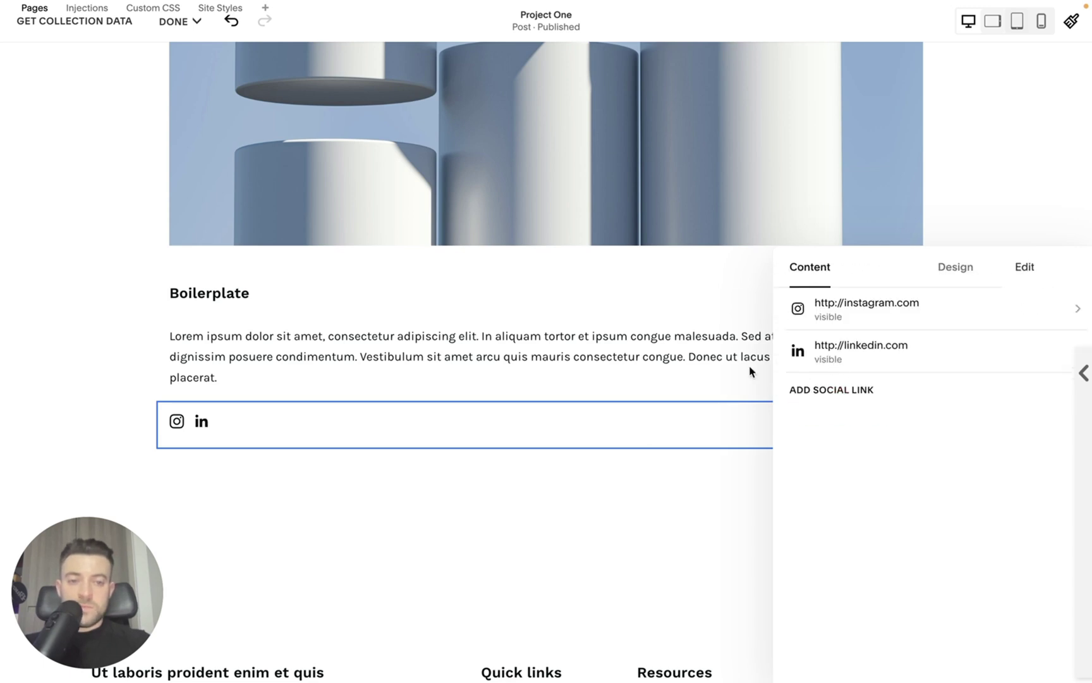
key(Escape)
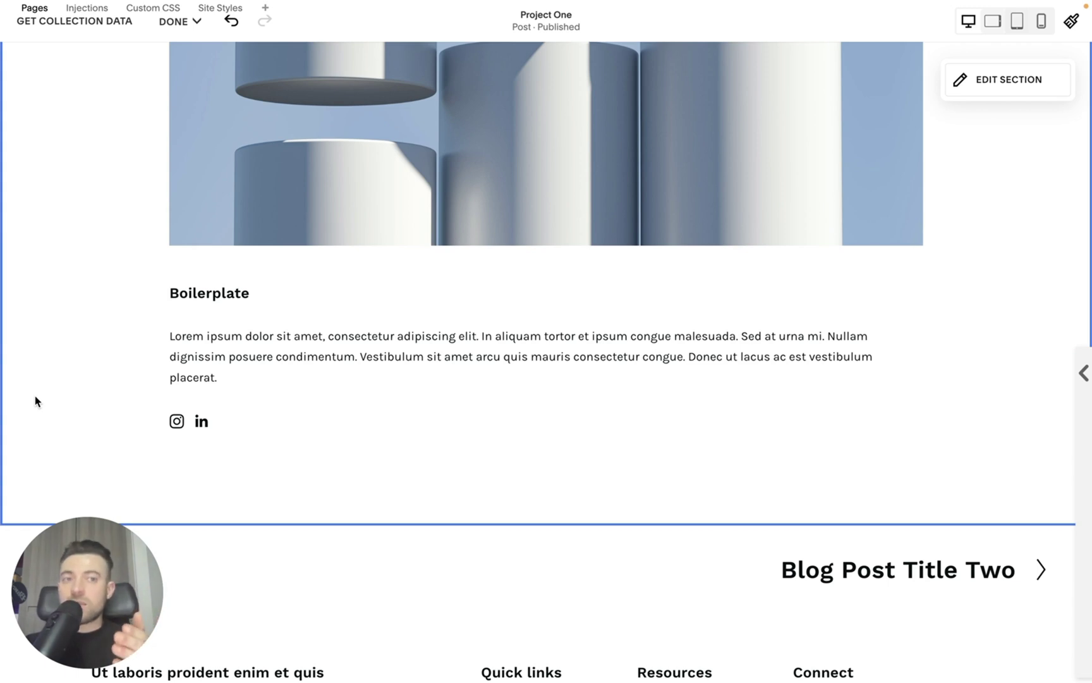
- Save the Project One edits, review the full-screen preview, then return to the Portfolio panel
click(180, 21)
click(167, 68)
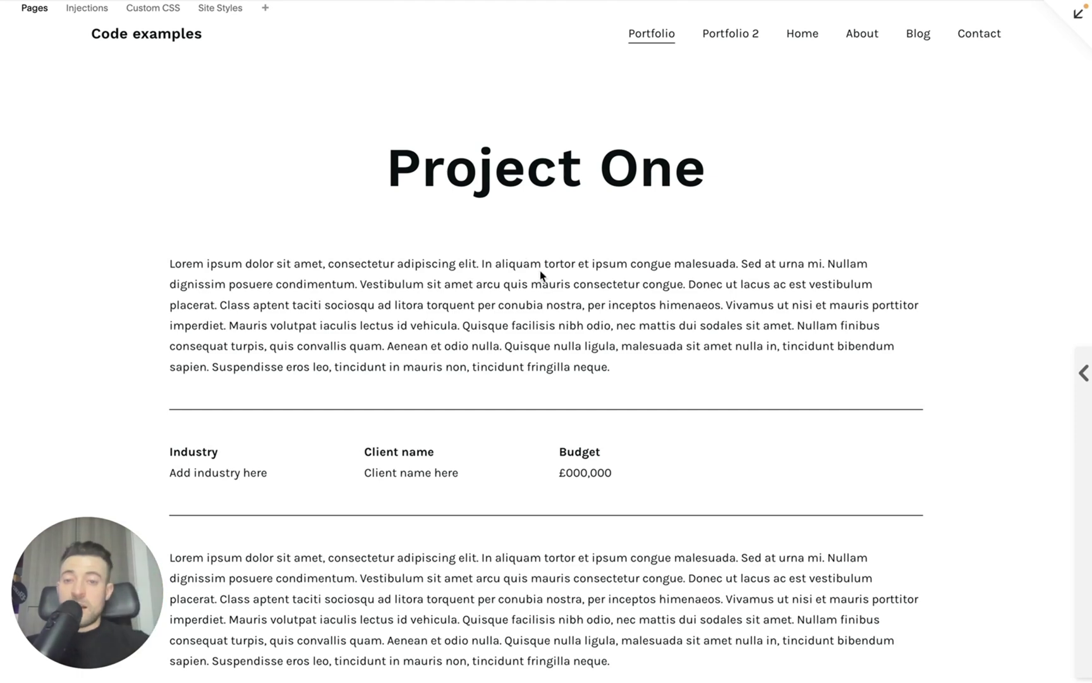
drag(273, 305, 594, 326)
click(595, 325)
scroll(180, 409, down, 2)
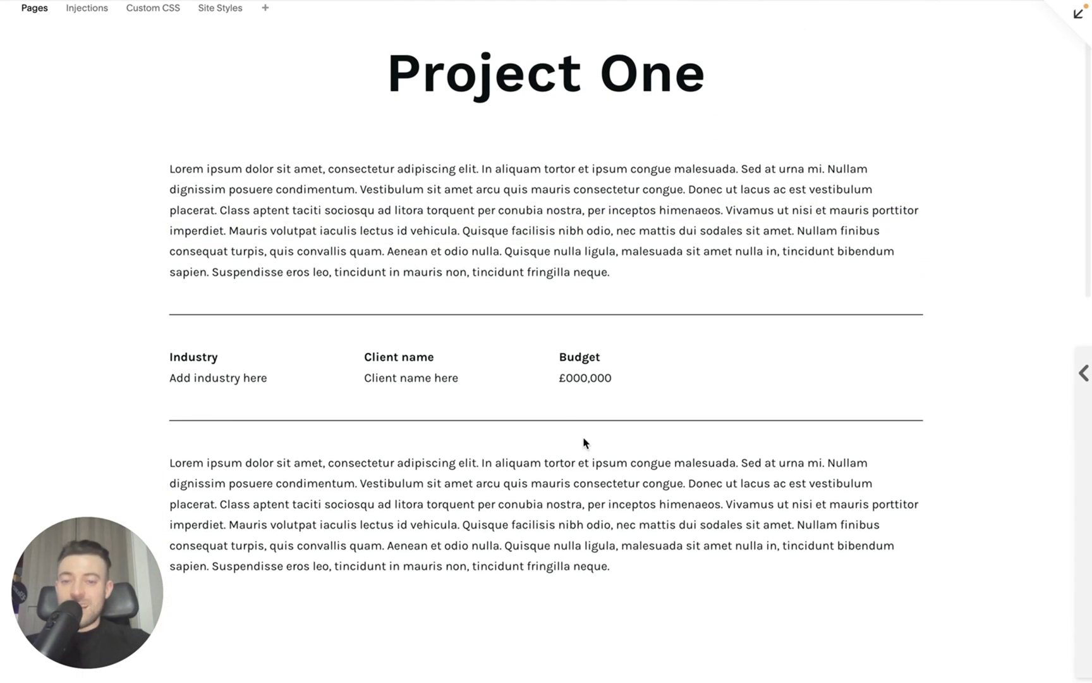
scroll(585, 443, down, 2)
drag(641, 458, 293, 390)
click(290, 390)
scroll(291, 390, down, 3)
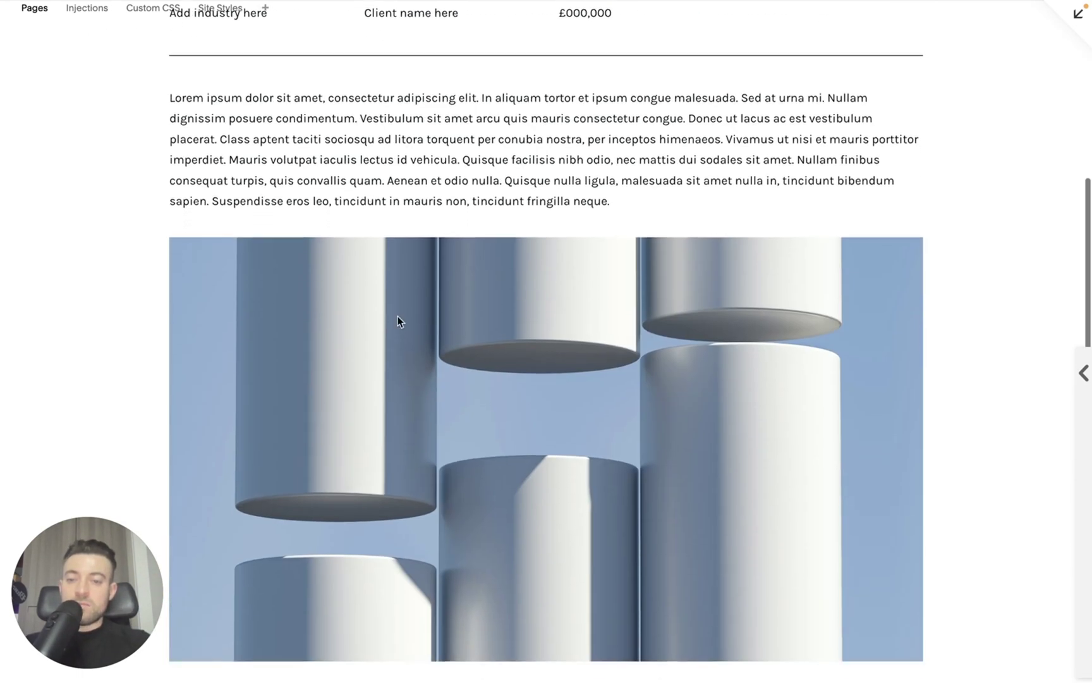
scroll(351, 482, down, 6)
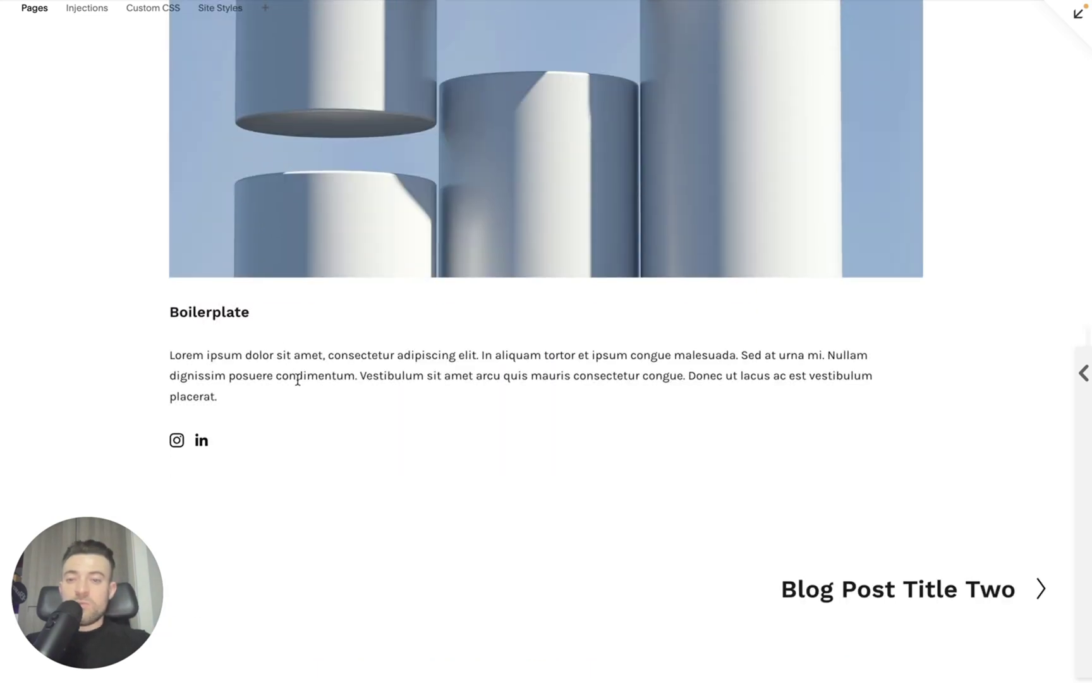
click(1079, 37)
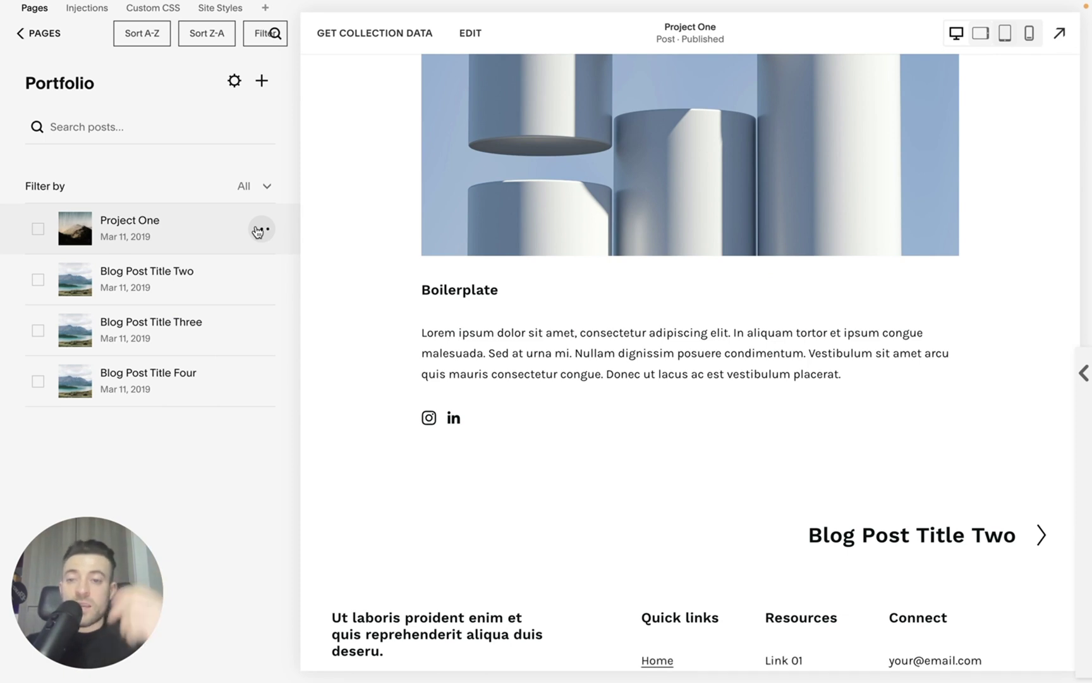
- Duplicate Project One as the draft 'Project One (Copy)' and save it
click(259, 229)
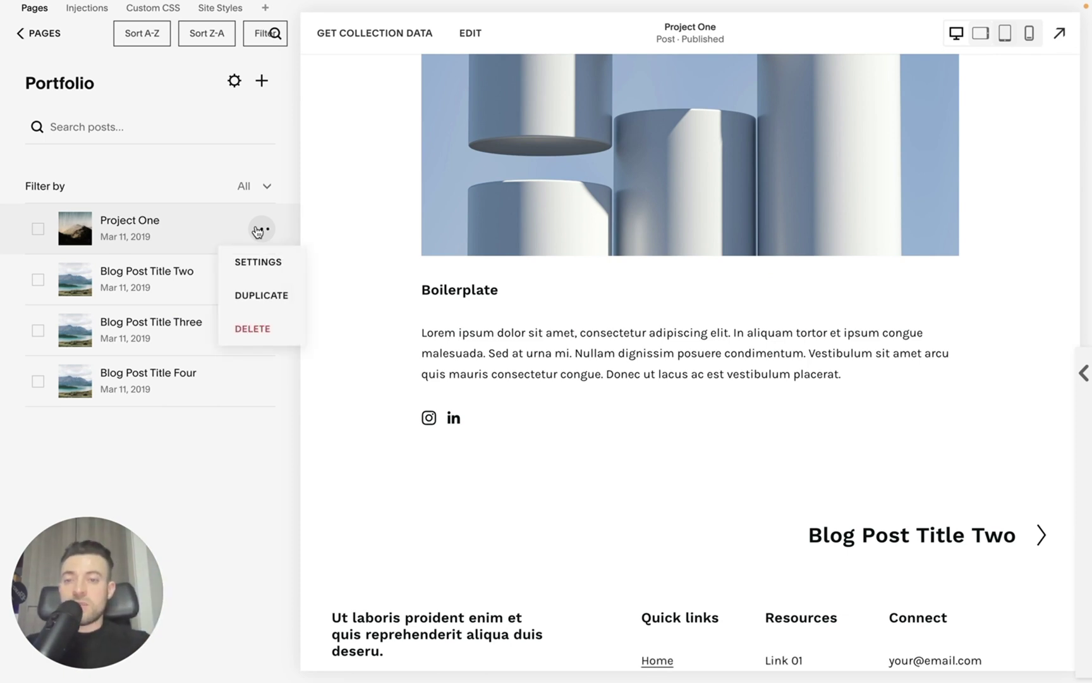
click(283, 297)
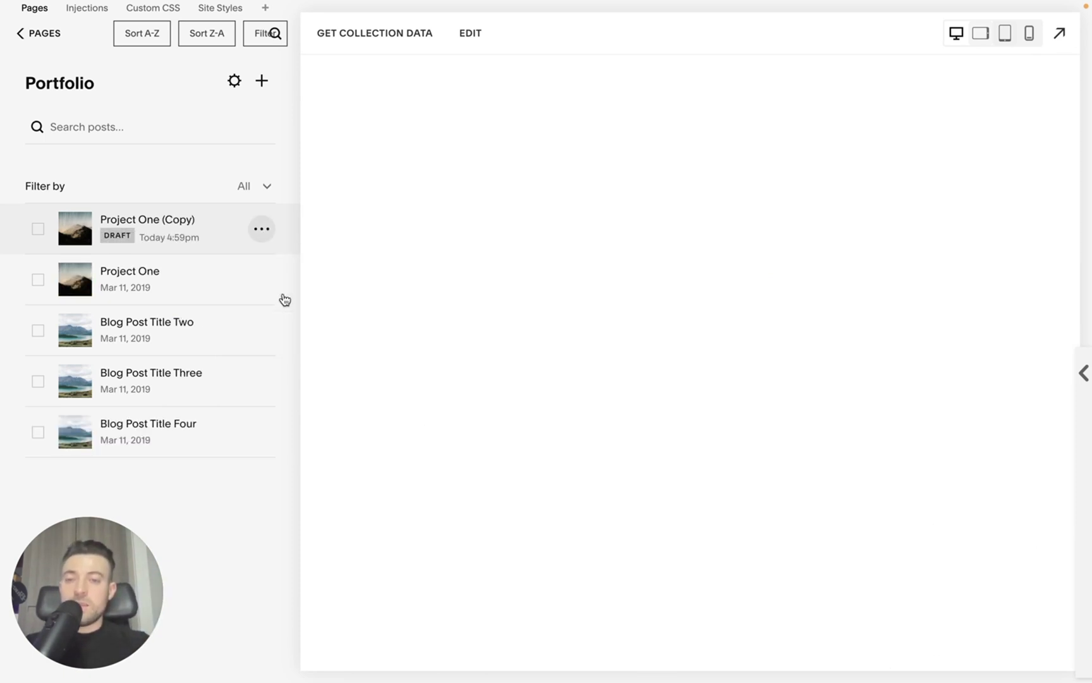
click(473, 34)
triple_click(653, 184)
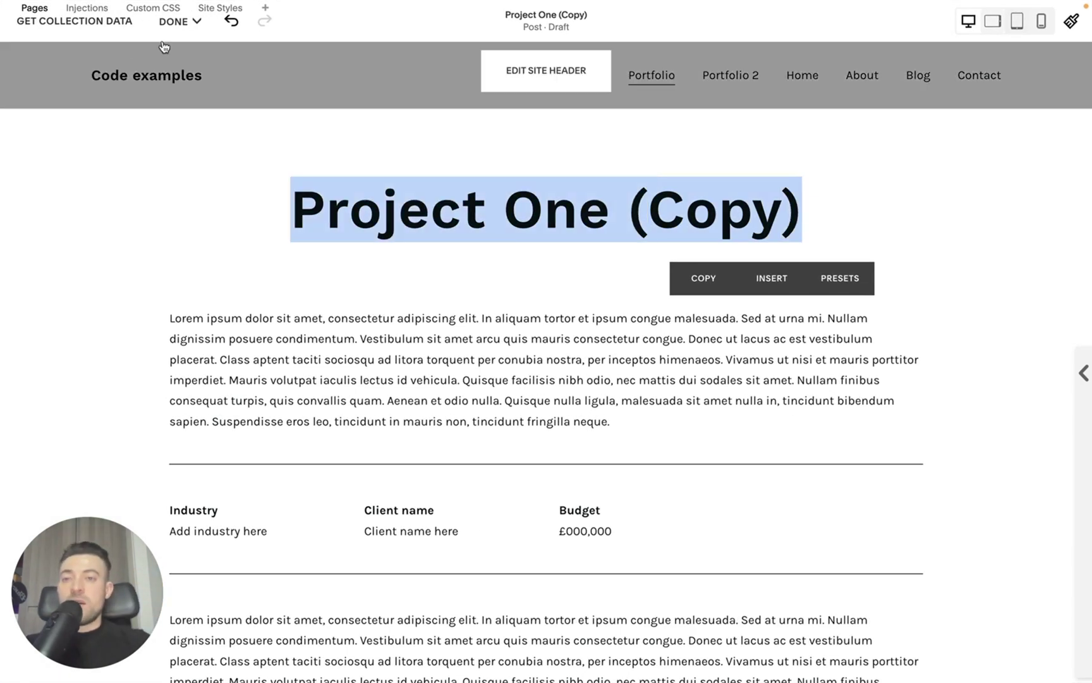
mouse_move(174, 29)
click(170, 68)
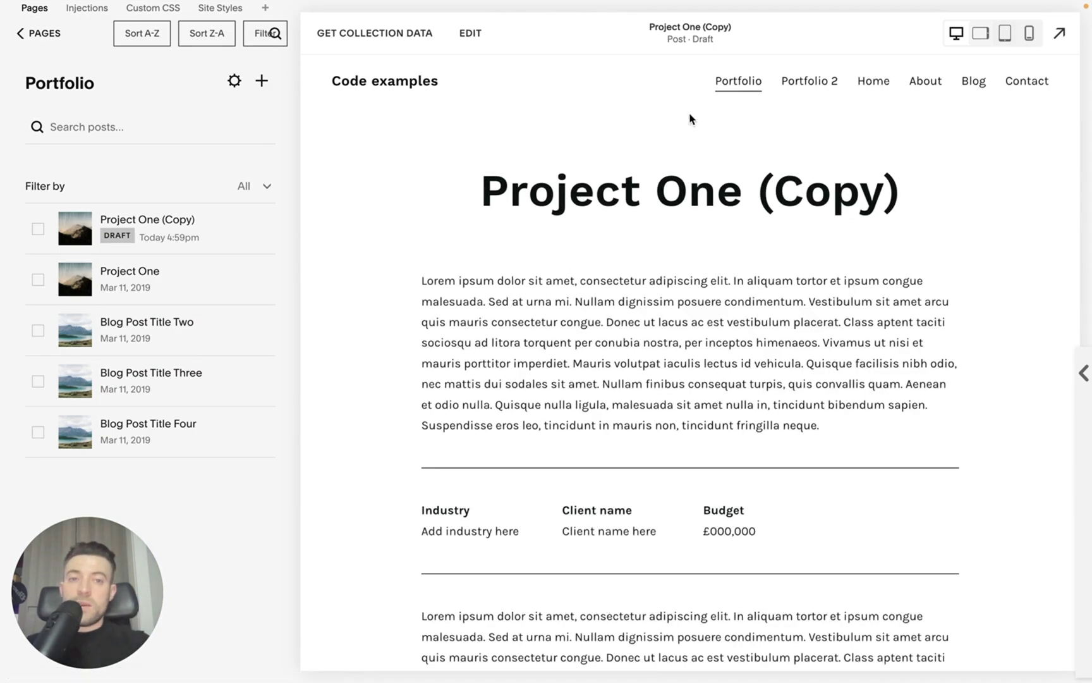
- Preview the Portfolio grid full size, open Project One via 'View project', then go back
click(740, 83)
click(1059, 32)
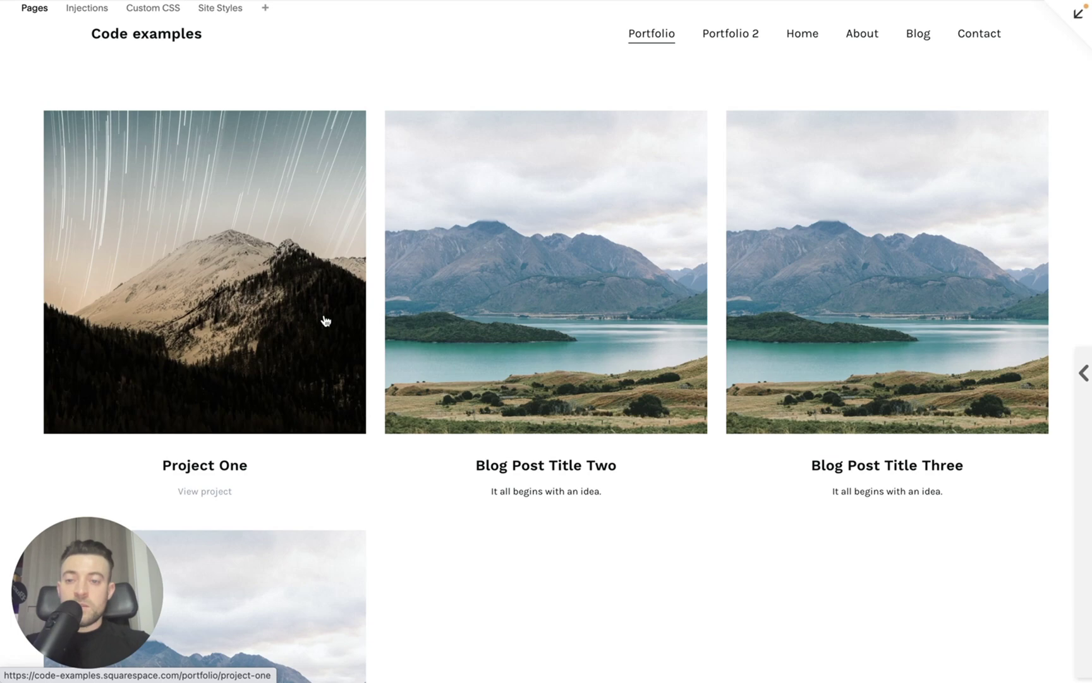
scroll(300, 357, down, 2)
click(211, 433)
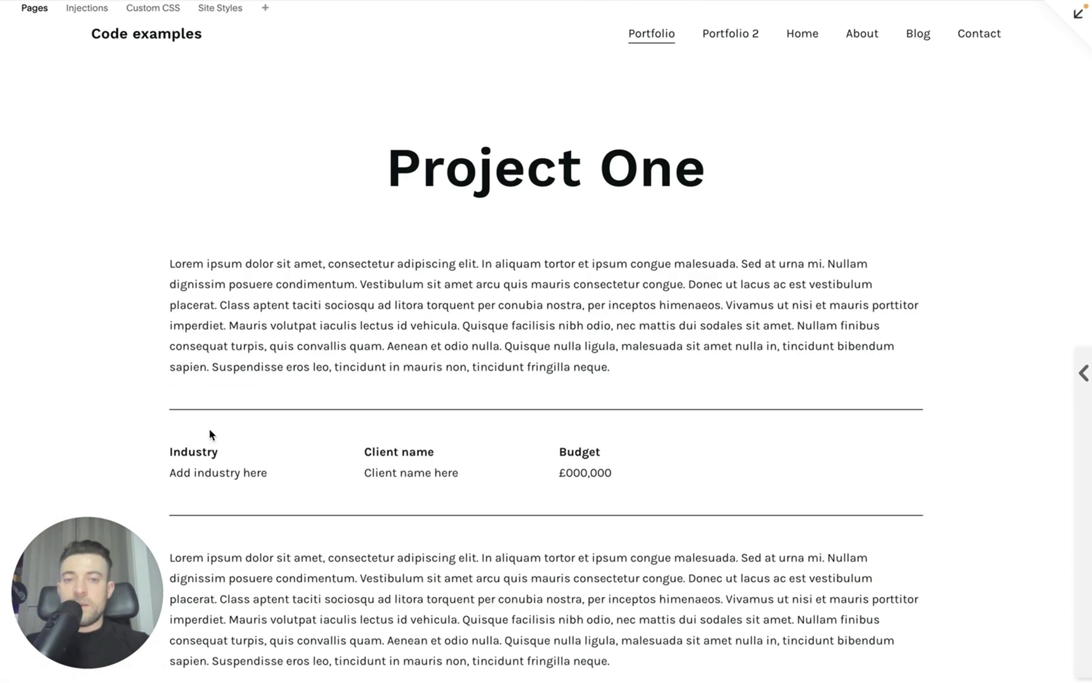
key(super+bracketleft)
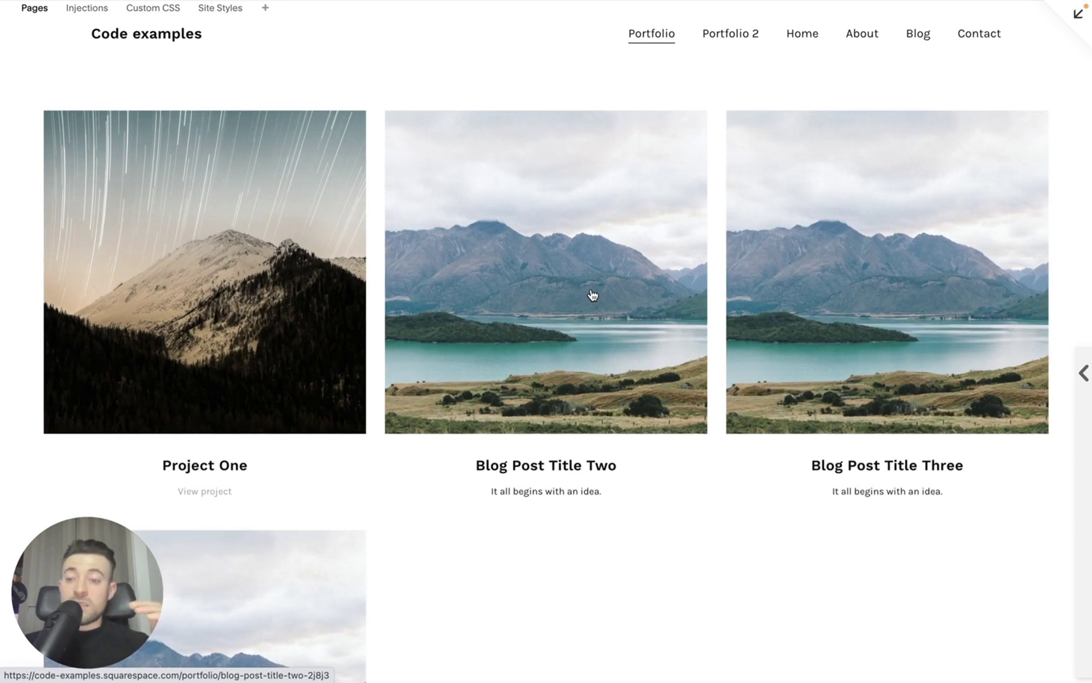